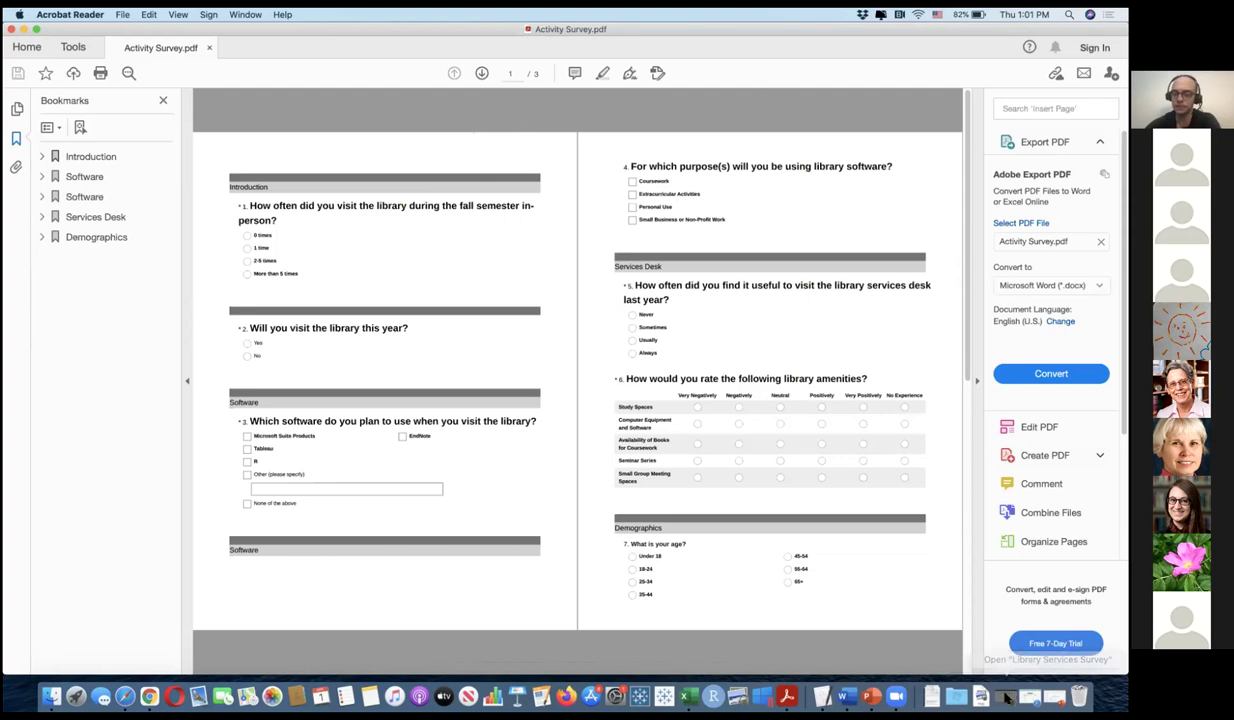
Step: Switch to the Library Services Survey in Chrome, answer question 1 with 0 times, and advance to test the skip logic
click(1005, 699)
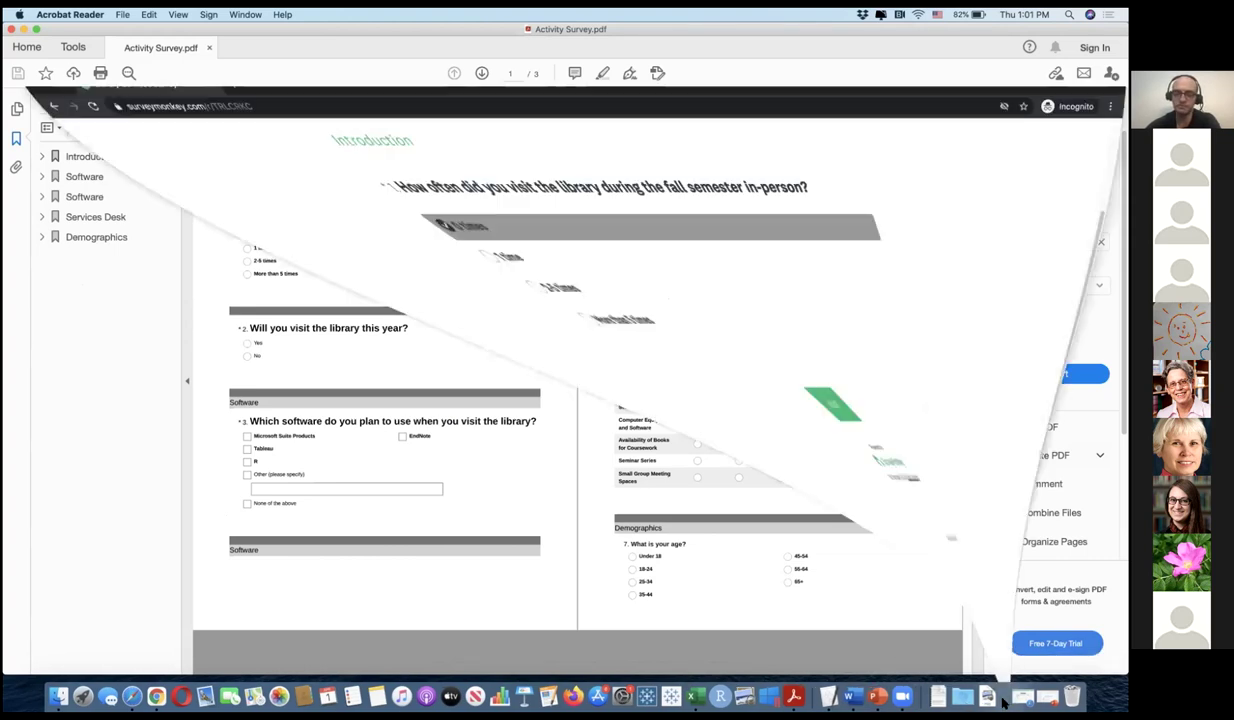
click(300, 213)
click(296, 181)
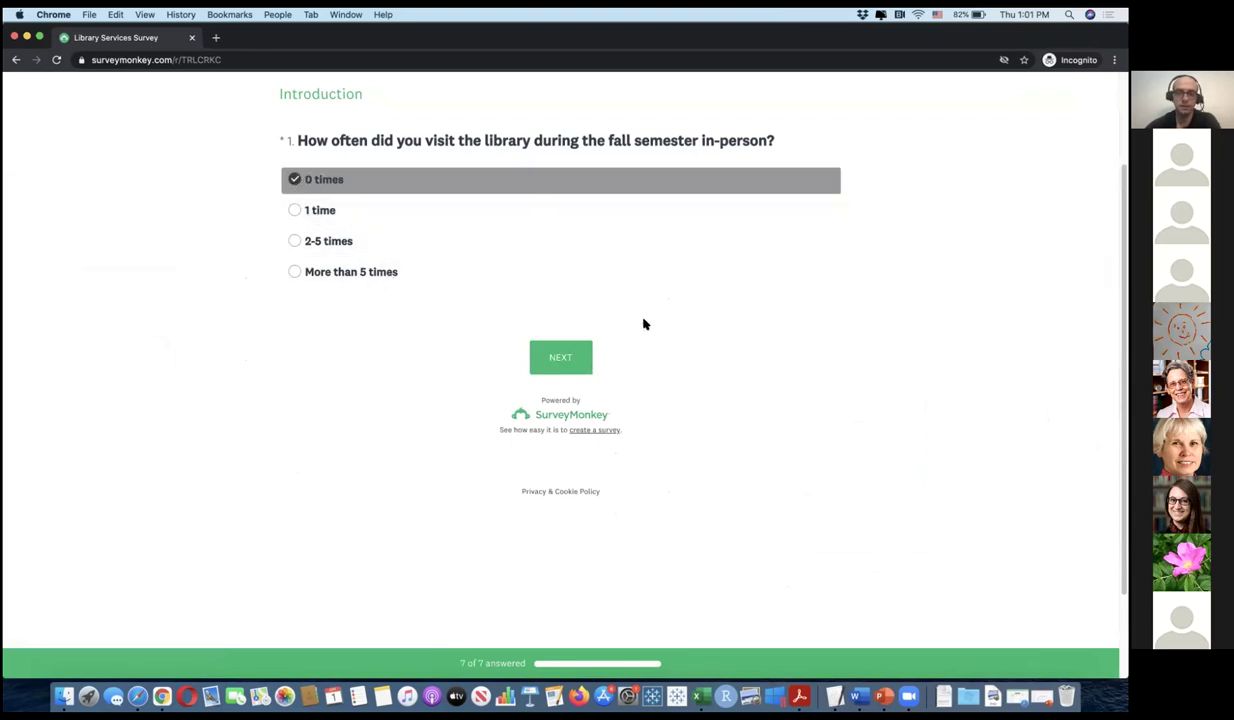
click(560, 360)
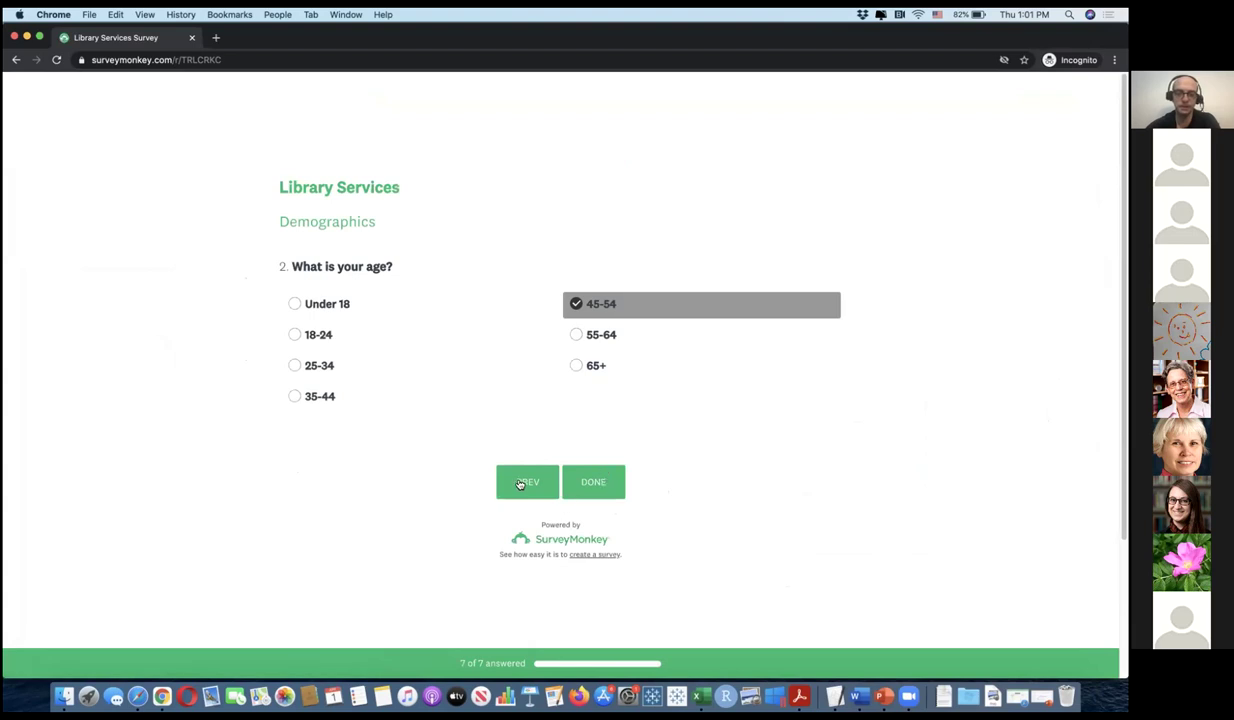
Step: Return to question 1, change the answer to 1 time, and answer No to visiting the library this year before advancing
click(520, 484)
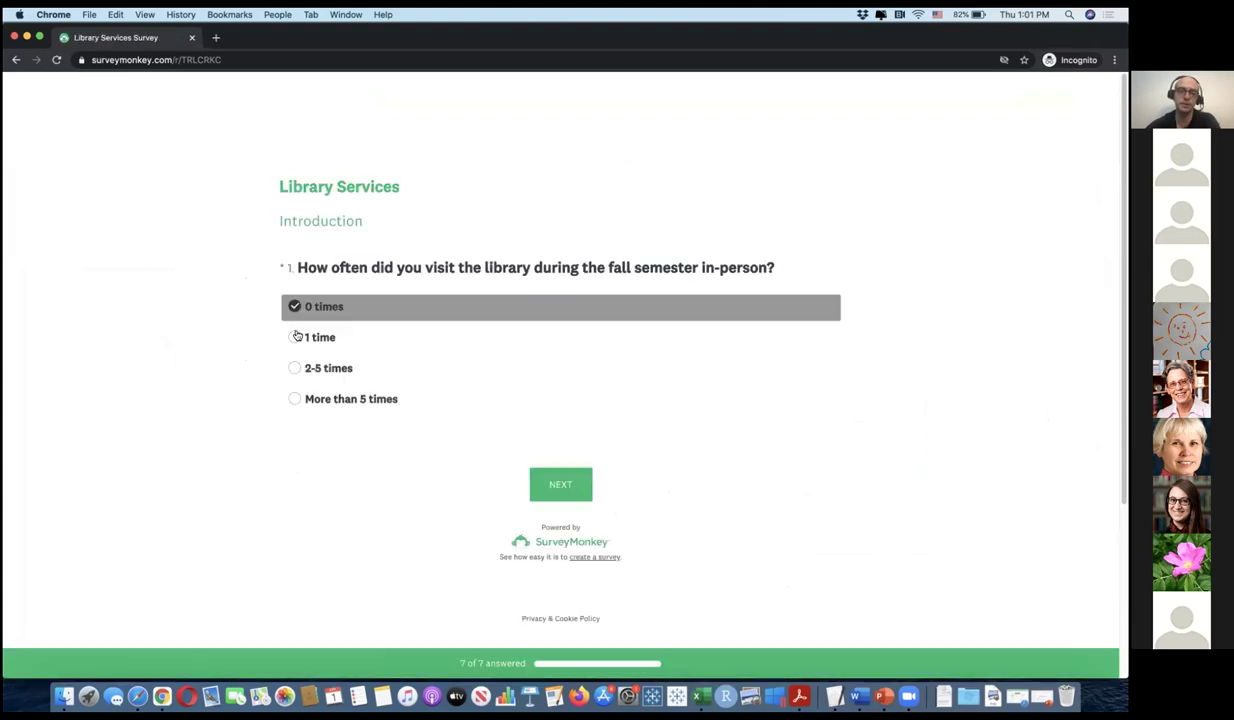
click(297, 336)
click(557, 358)
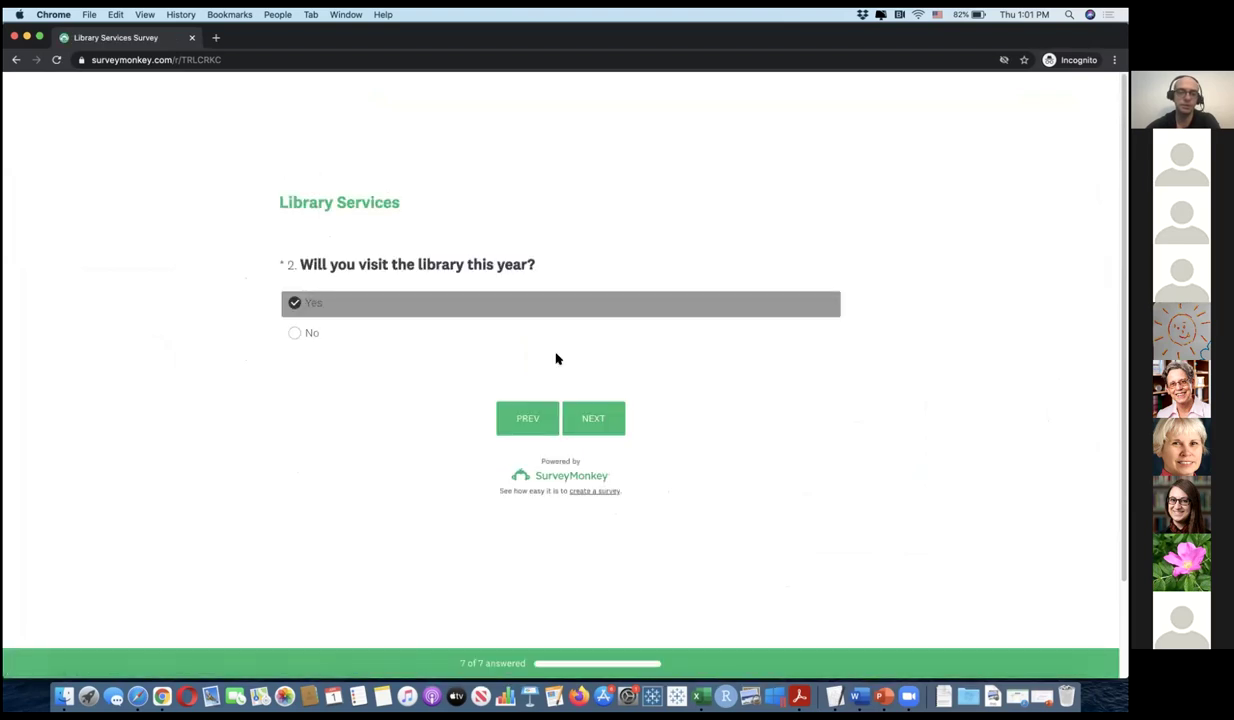
click(304, 334)
click(595, 356)
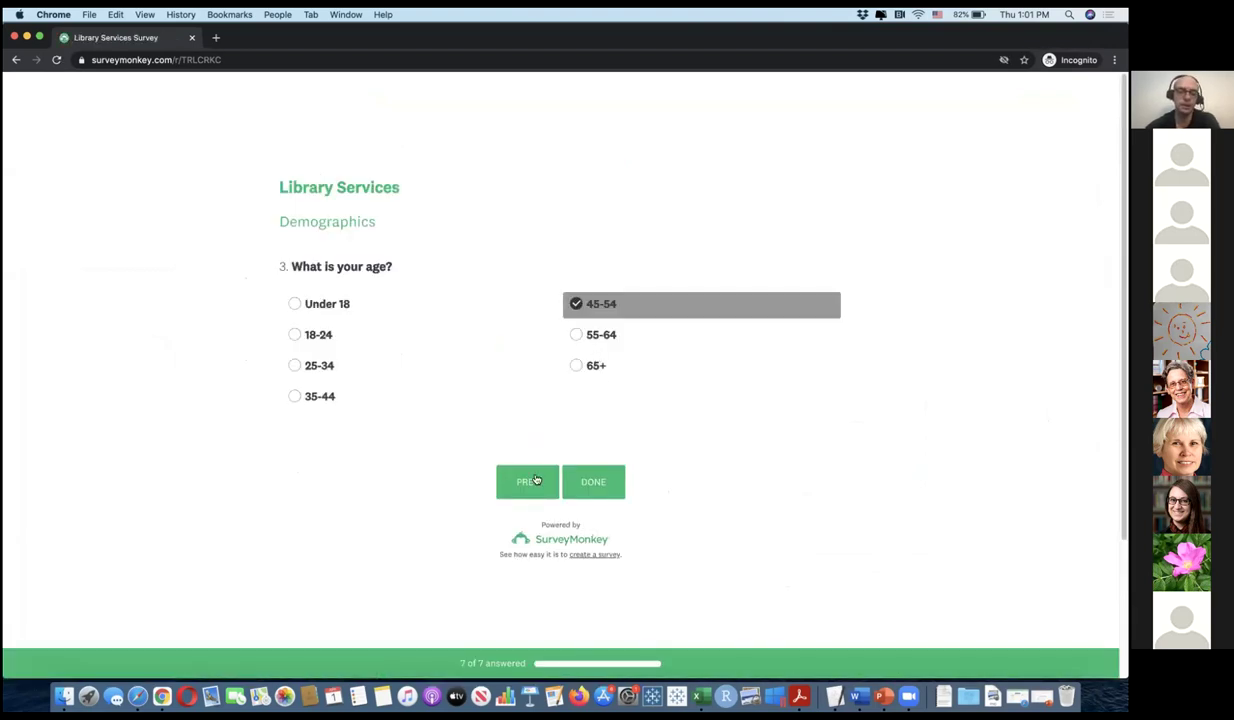
Step: Go back to question 2, change the answer to Yes, and continue to the software question
click(510, 478)
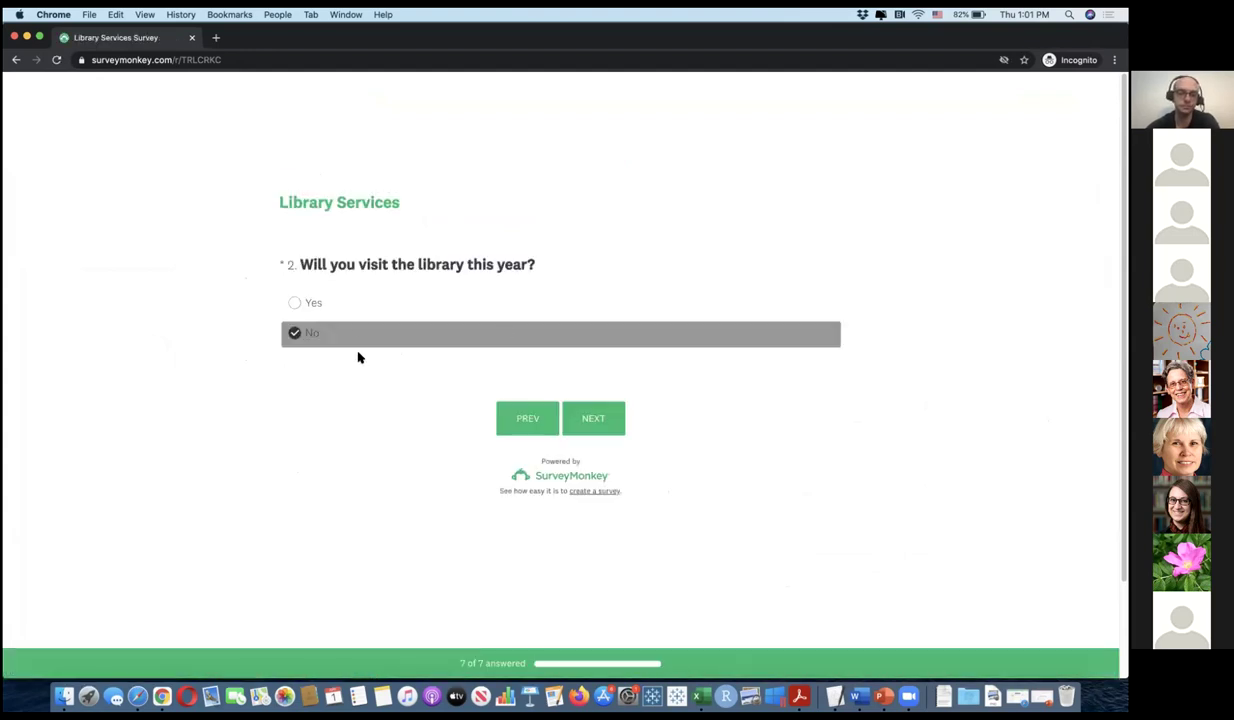
click(313, 303)
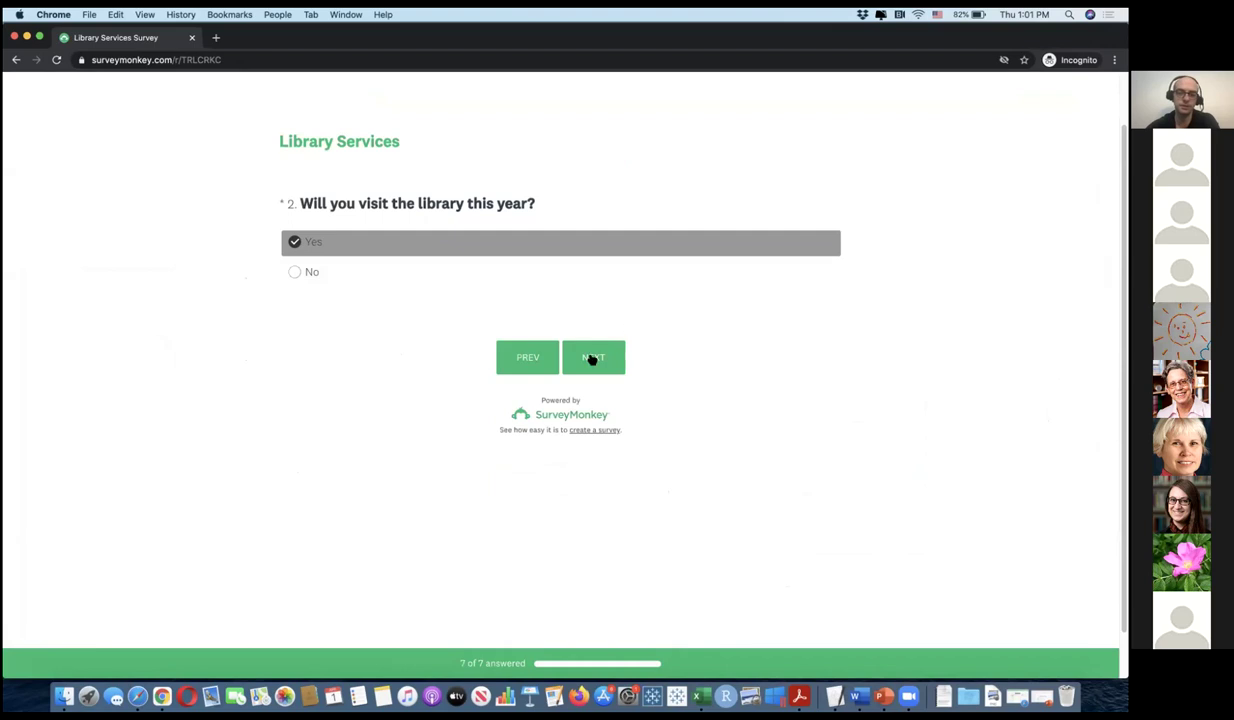
click(589, 358)
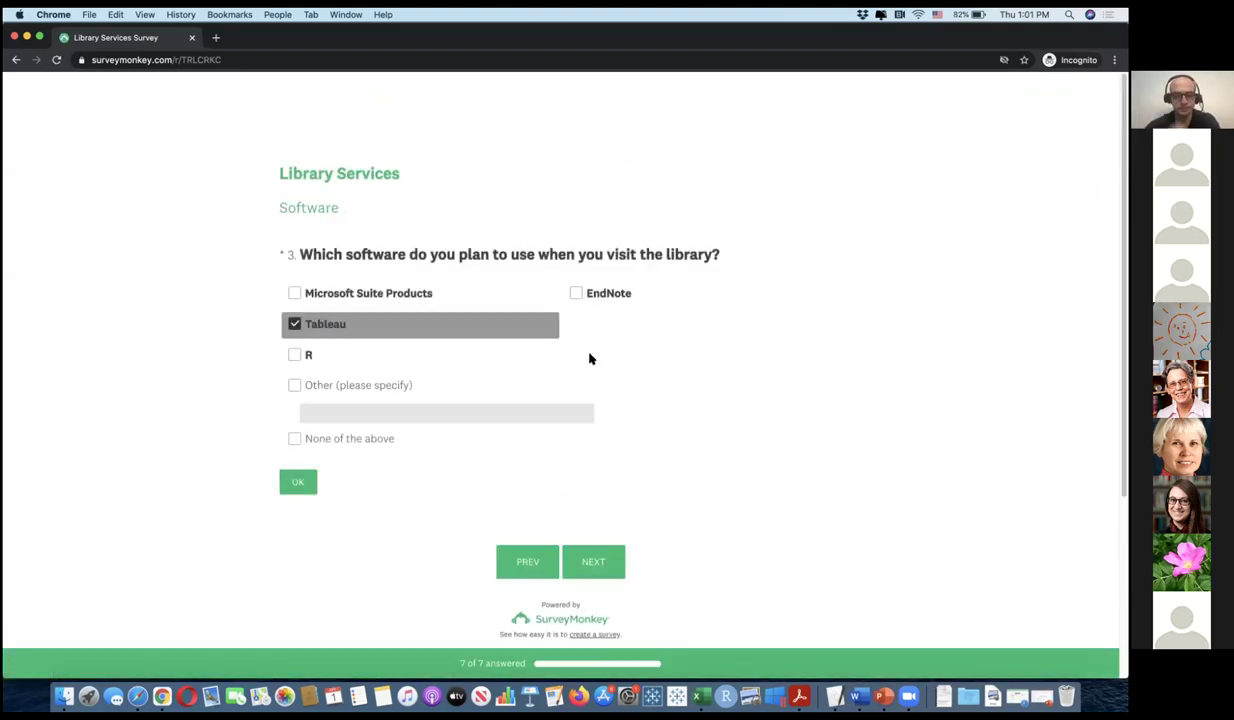
Step: Add Microsoft Suite Products and EndNote to the Tableau selection in question 3 and advance
click(295, 291)
click(577, 295)
click(582, 565)
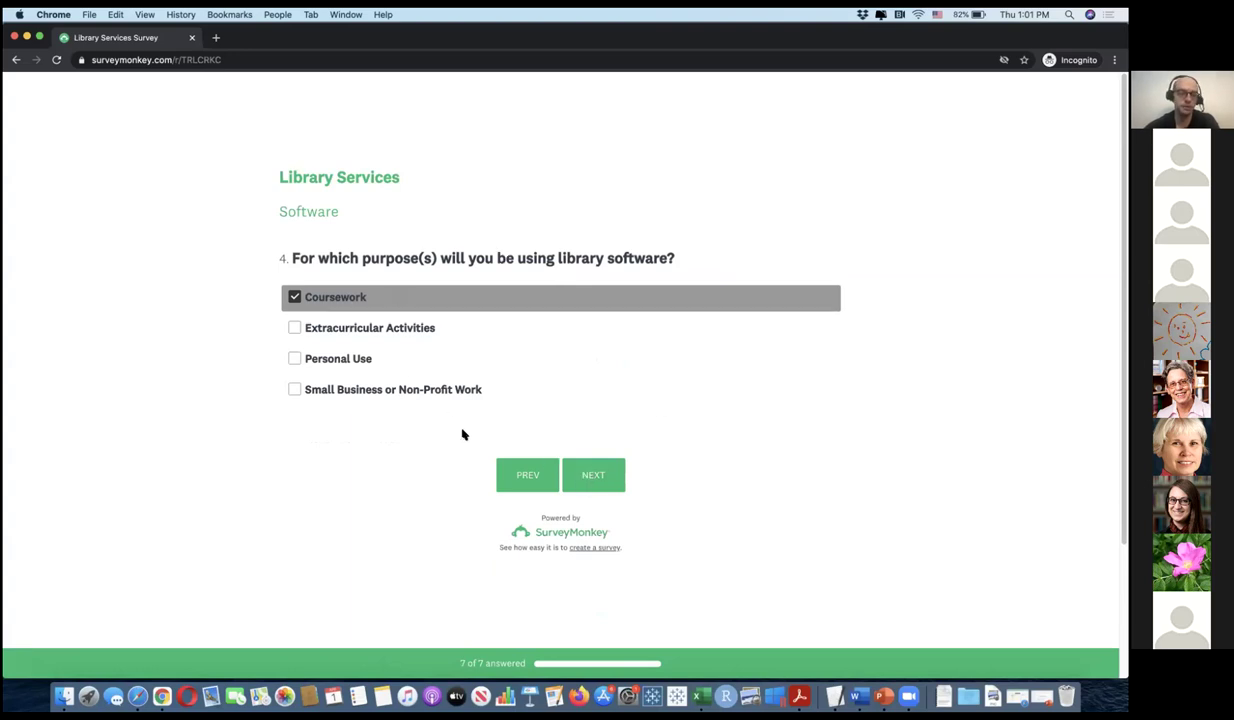
Step: Return to question 3, highlight its required-question asterisk, and advance to the question about software purposes
click(515, 466)
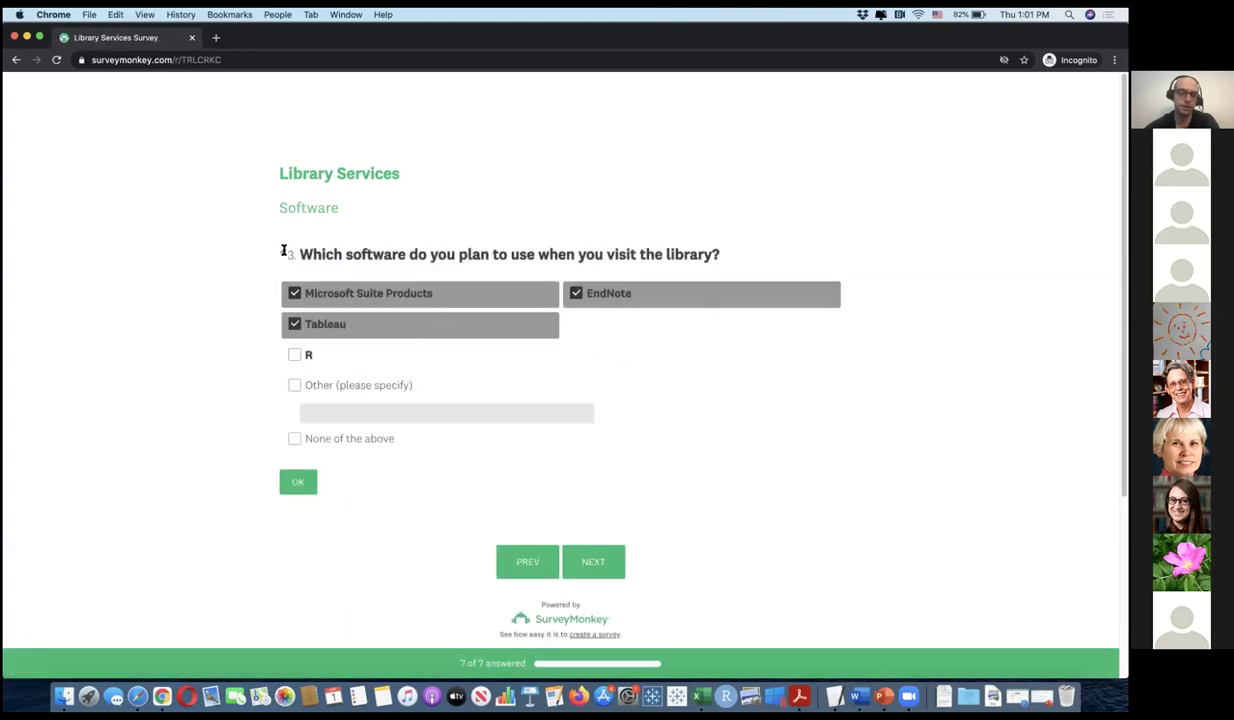
drag(272, 252, 288, 254)
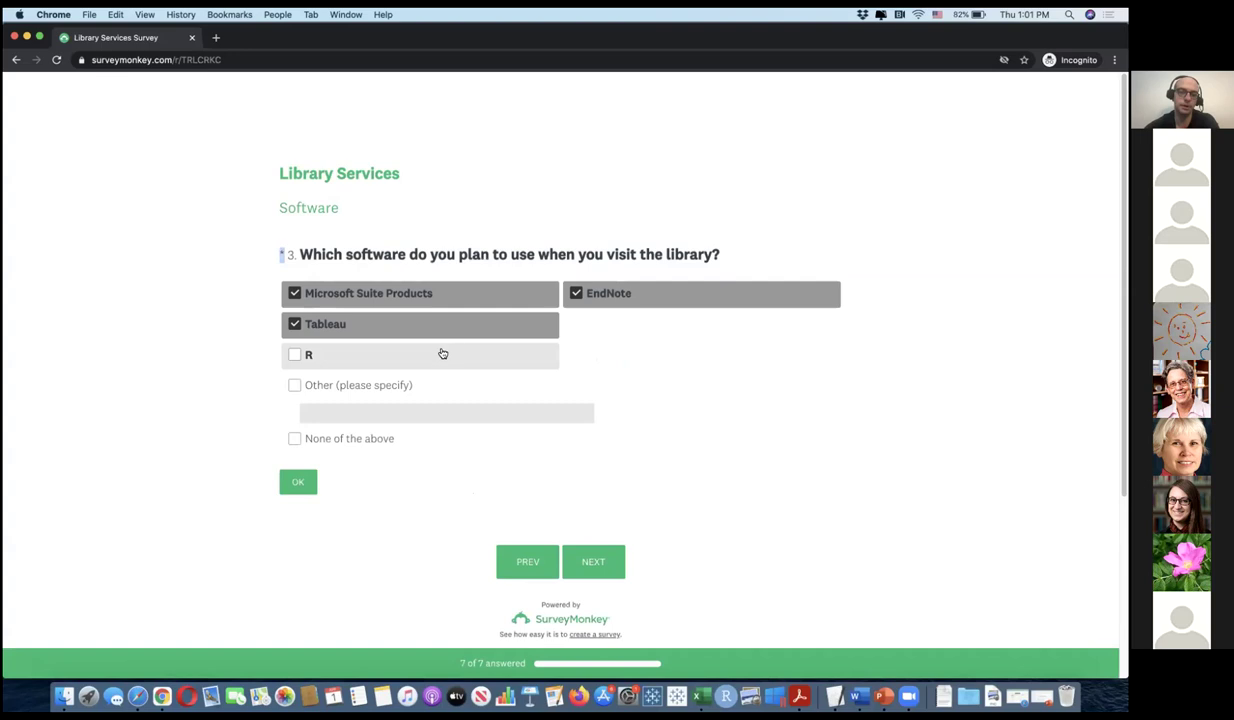
click(587, 551)
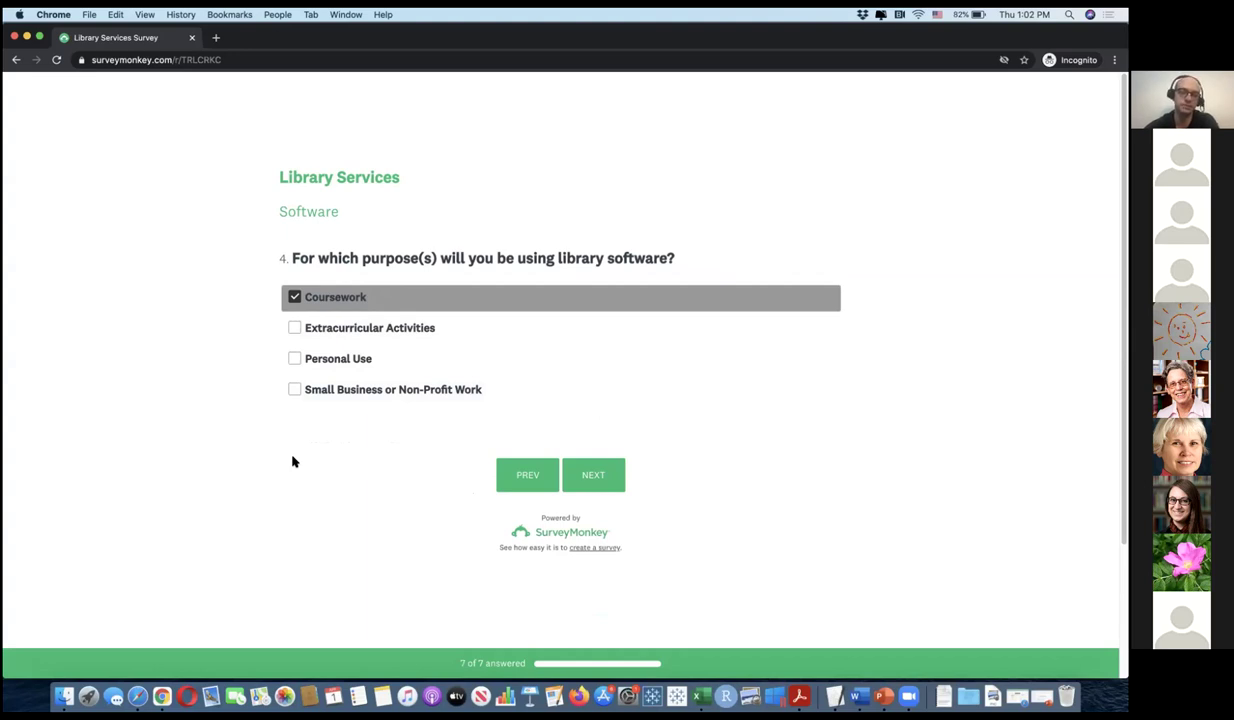
Step: Go back to question 3, replace all selected software with None of the above, and advance to test the skip
click(525, 480)
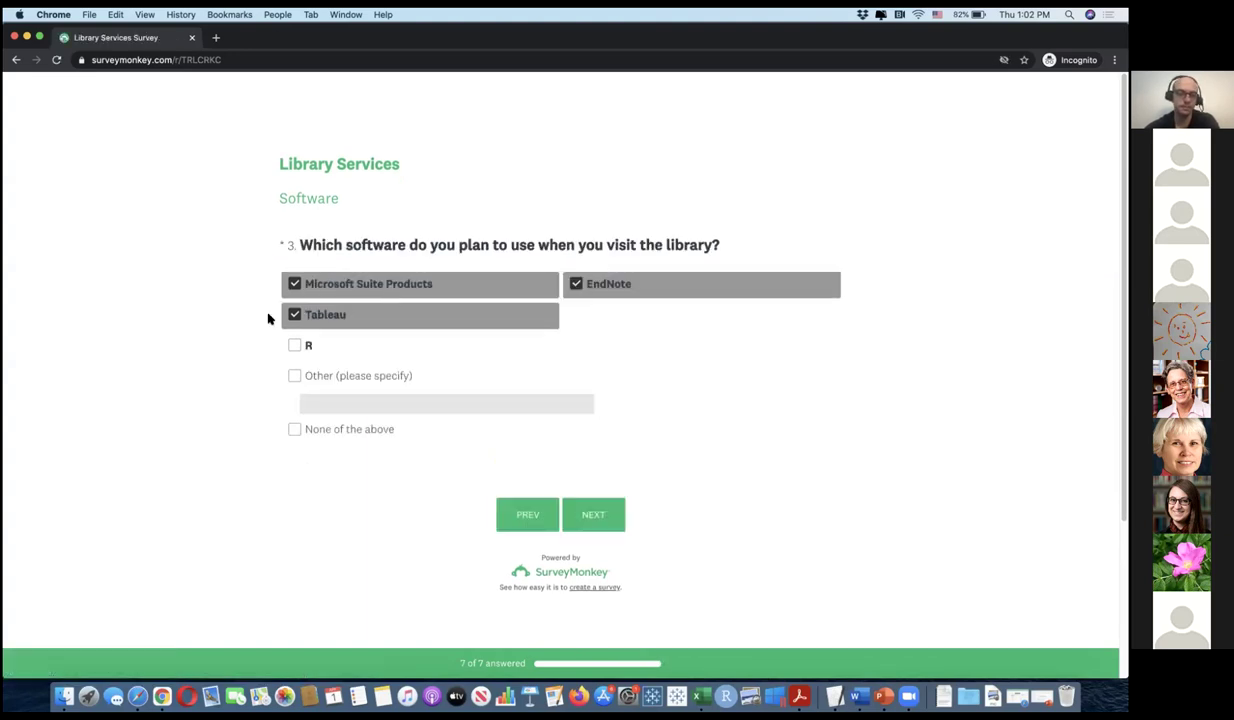
click(287, 309)
click(288, 283)
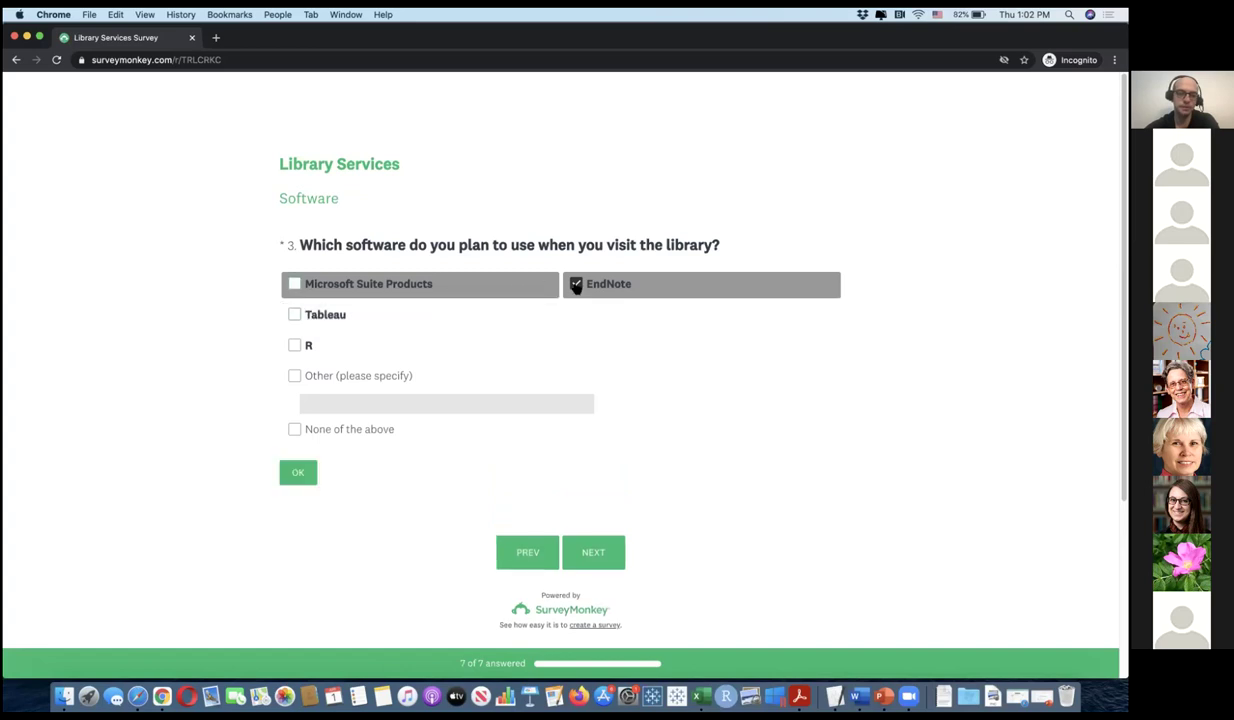
click(576, 285)
click(294, 430)
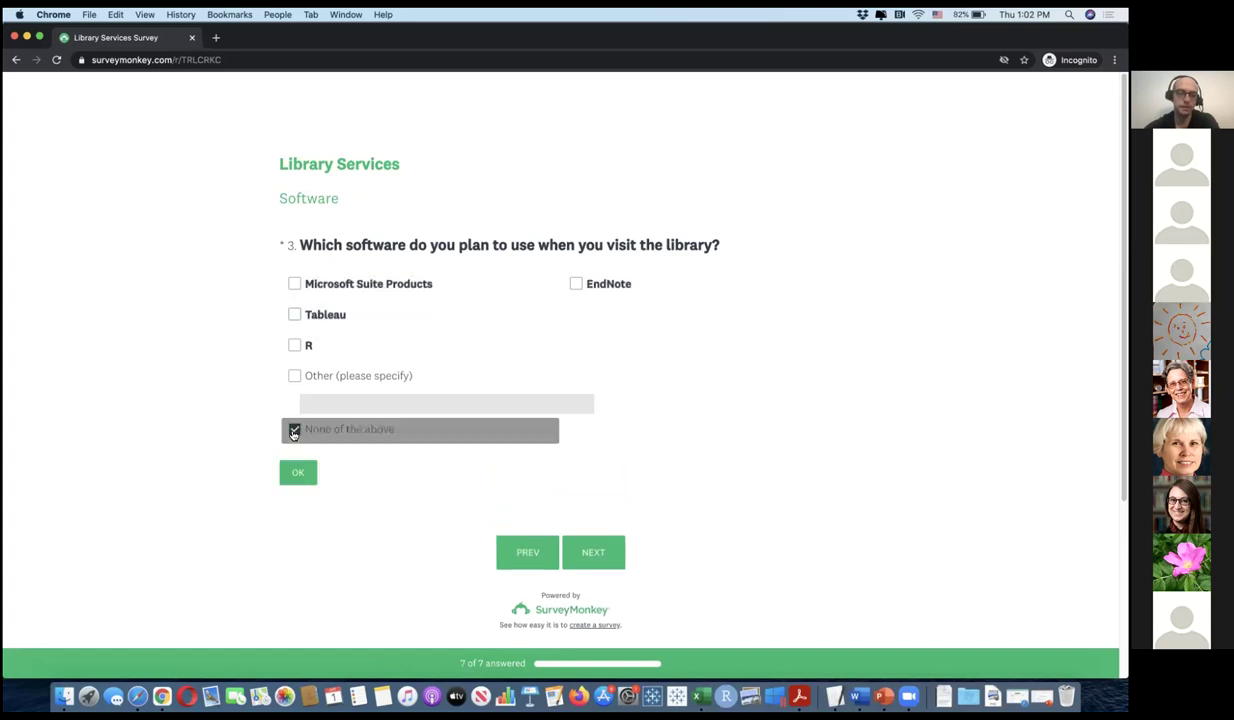
click(585, 549)
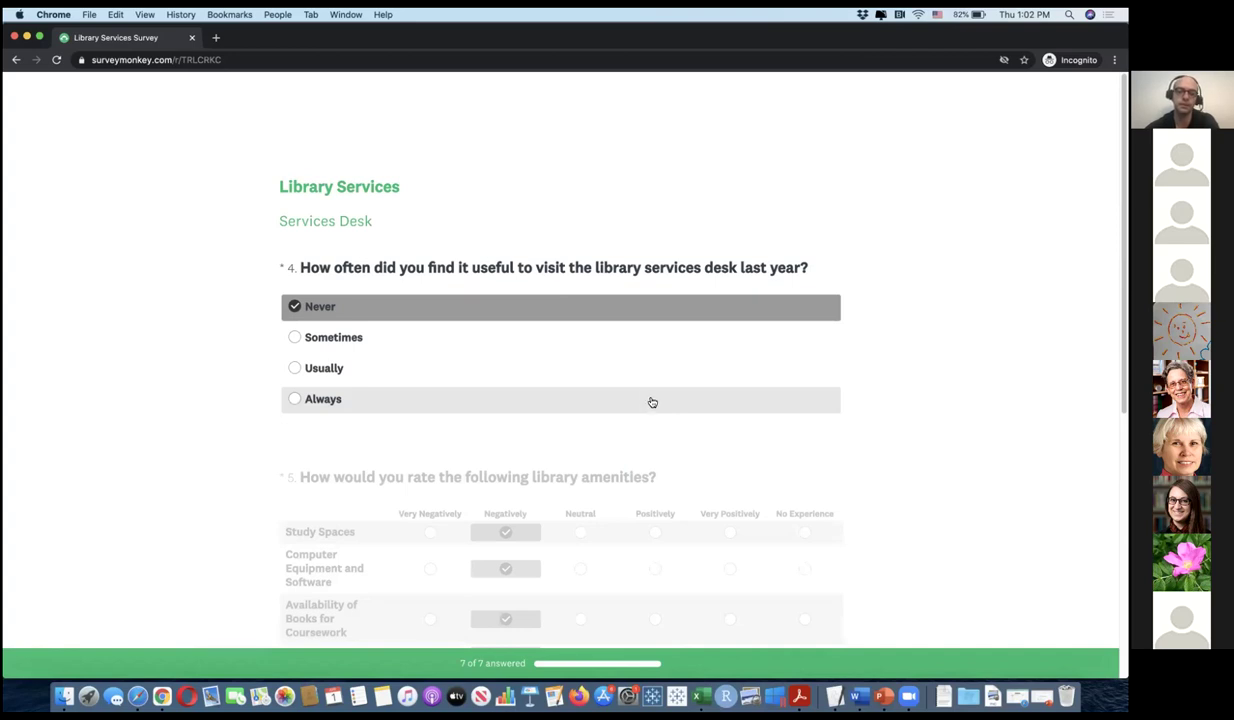
Step: Return from the Services Desk page to question 3, choose Other with the text "Word", and advance
scroll(522, 566, down, 3)
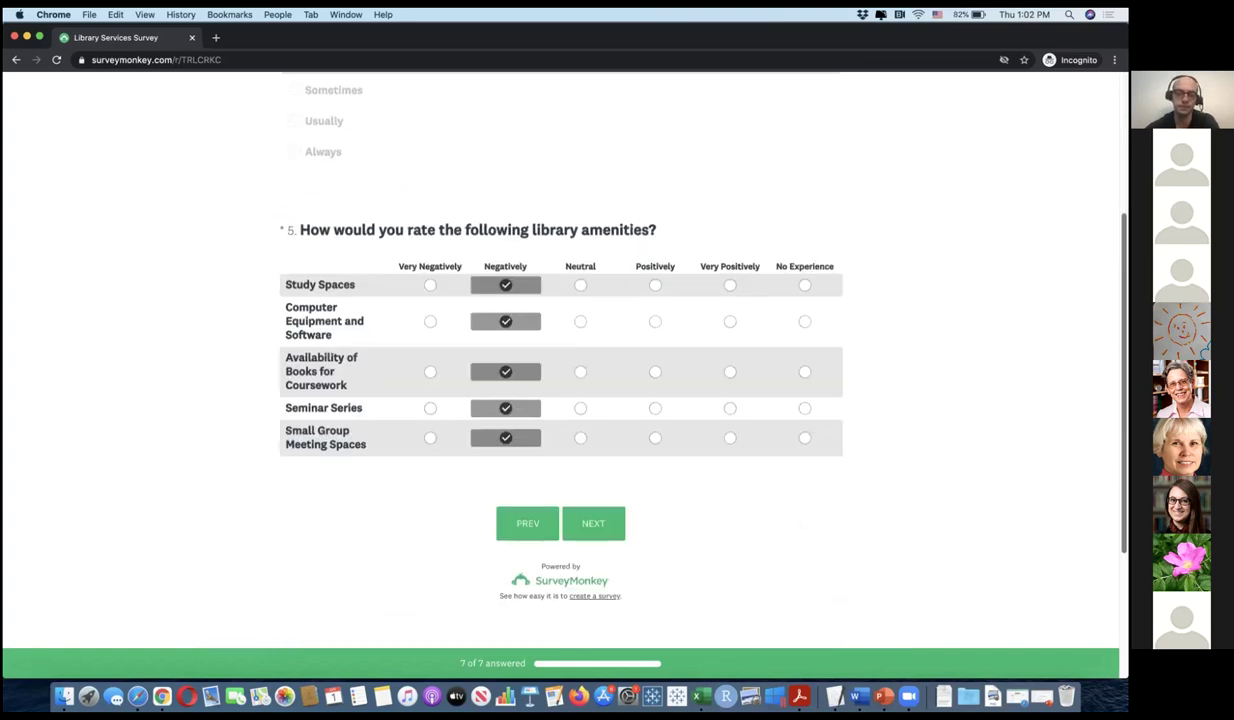
click(524, 563)
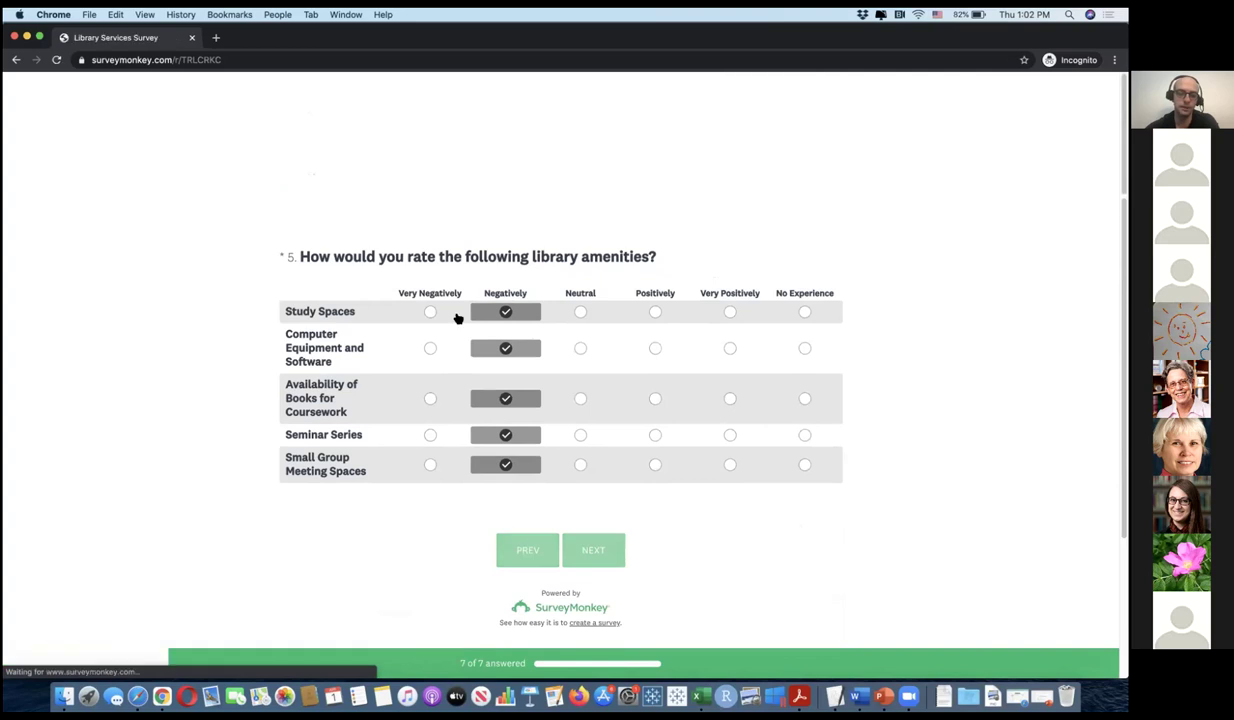
click(294, 375)
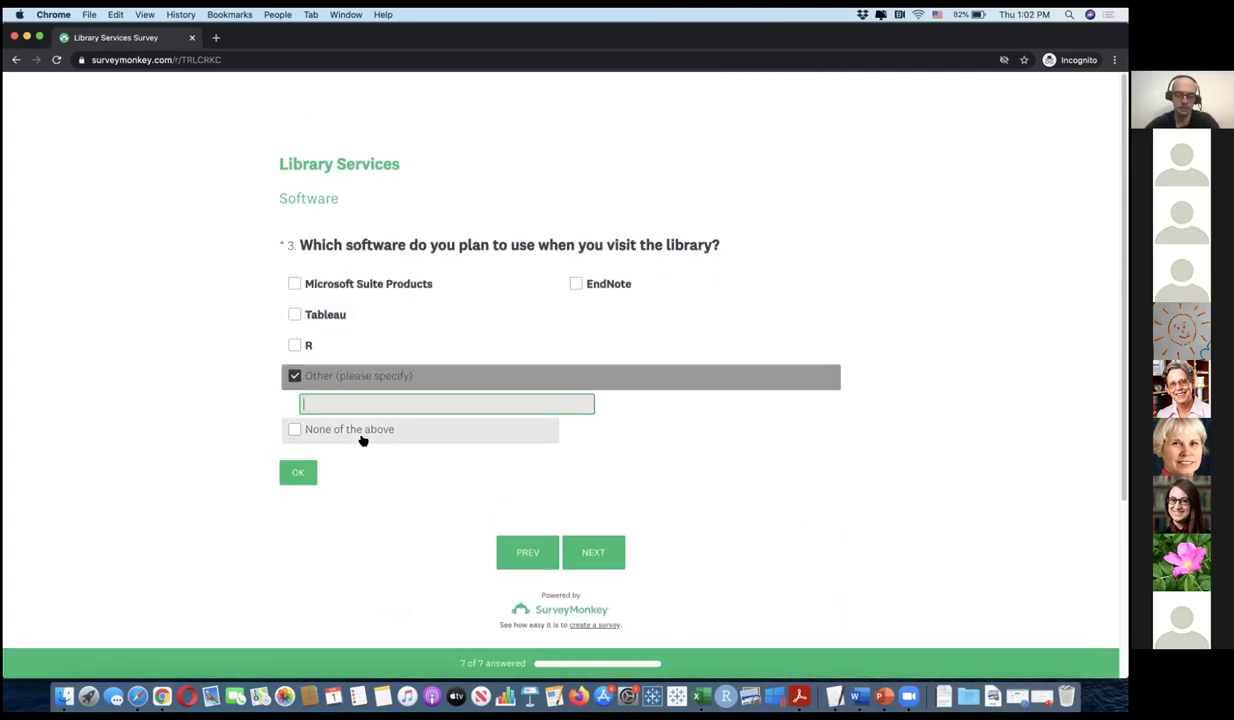
text(Word)
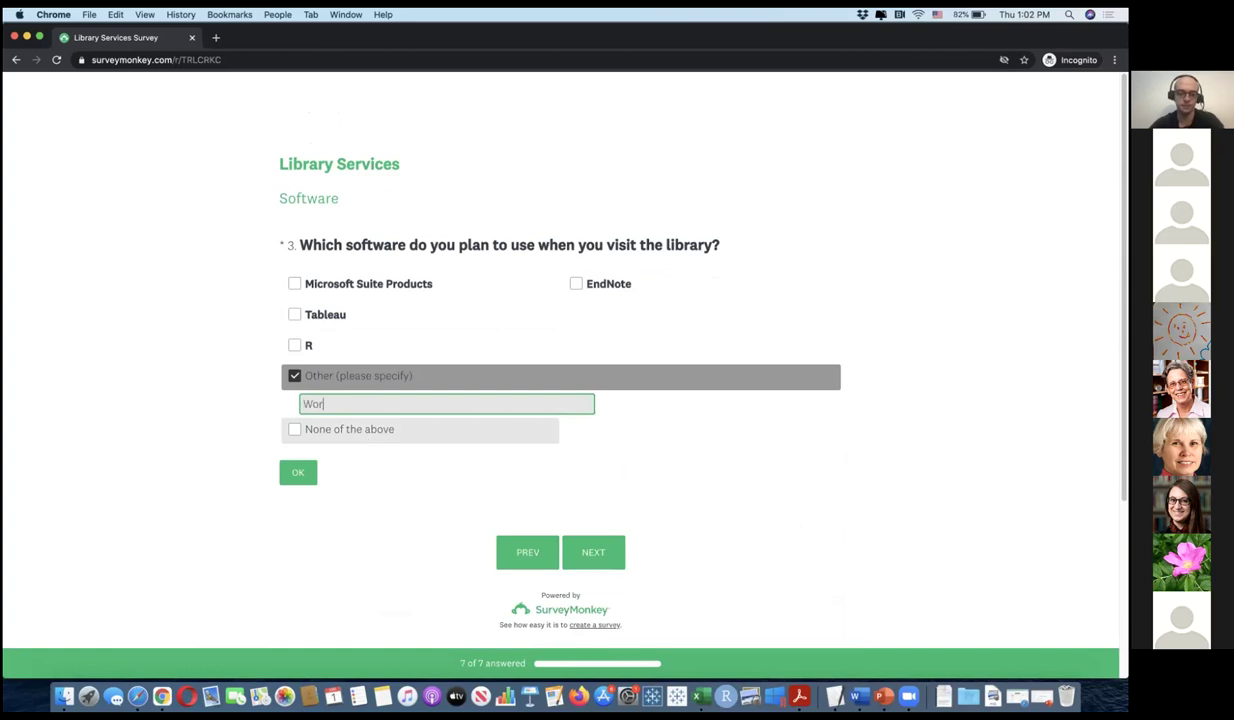
click(590, 553)
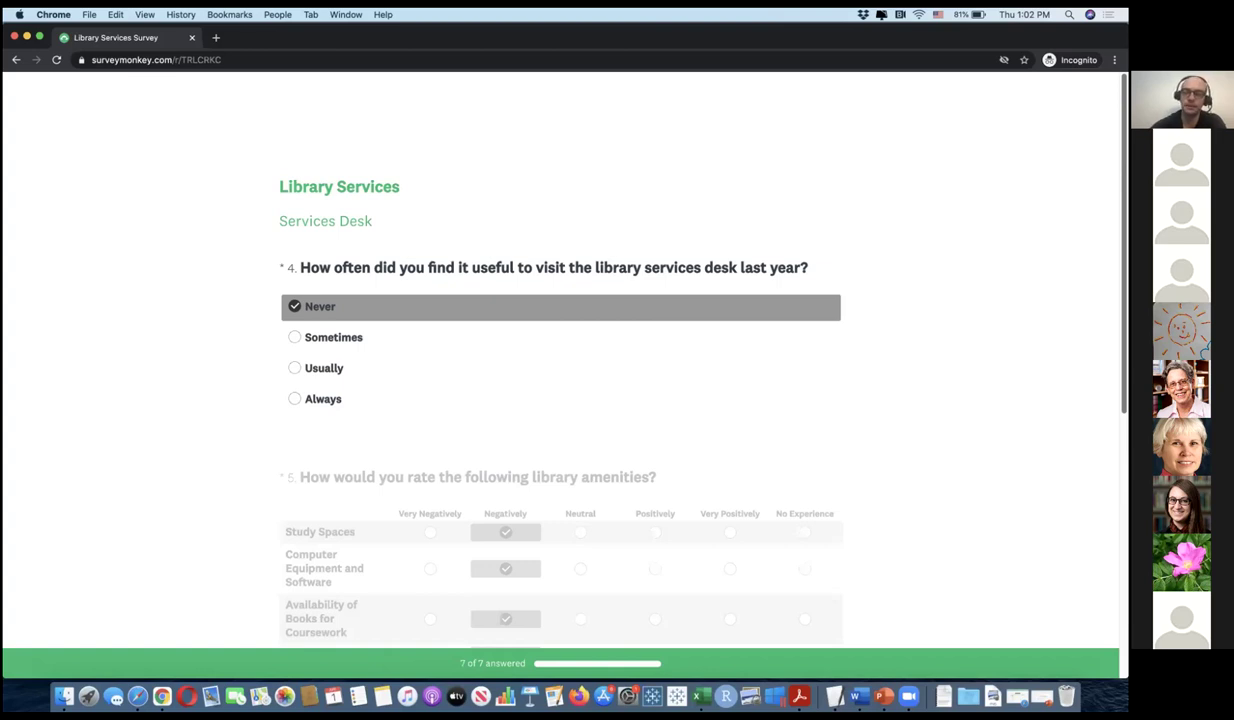
Step: Go back to question 3, highlight the Word entry under Other, and advance with the answer unchanged
scroll(527, 425, down, 5)
click(527, 424)
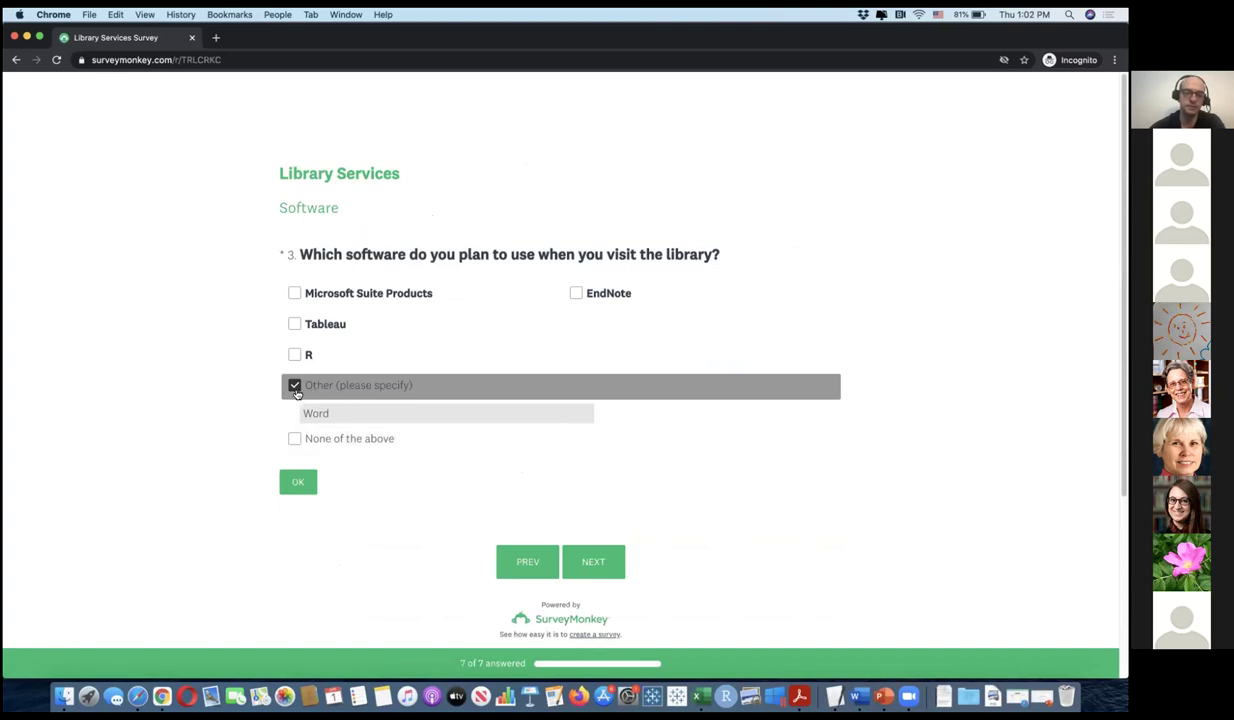
drag(340, 411, 298, 411)
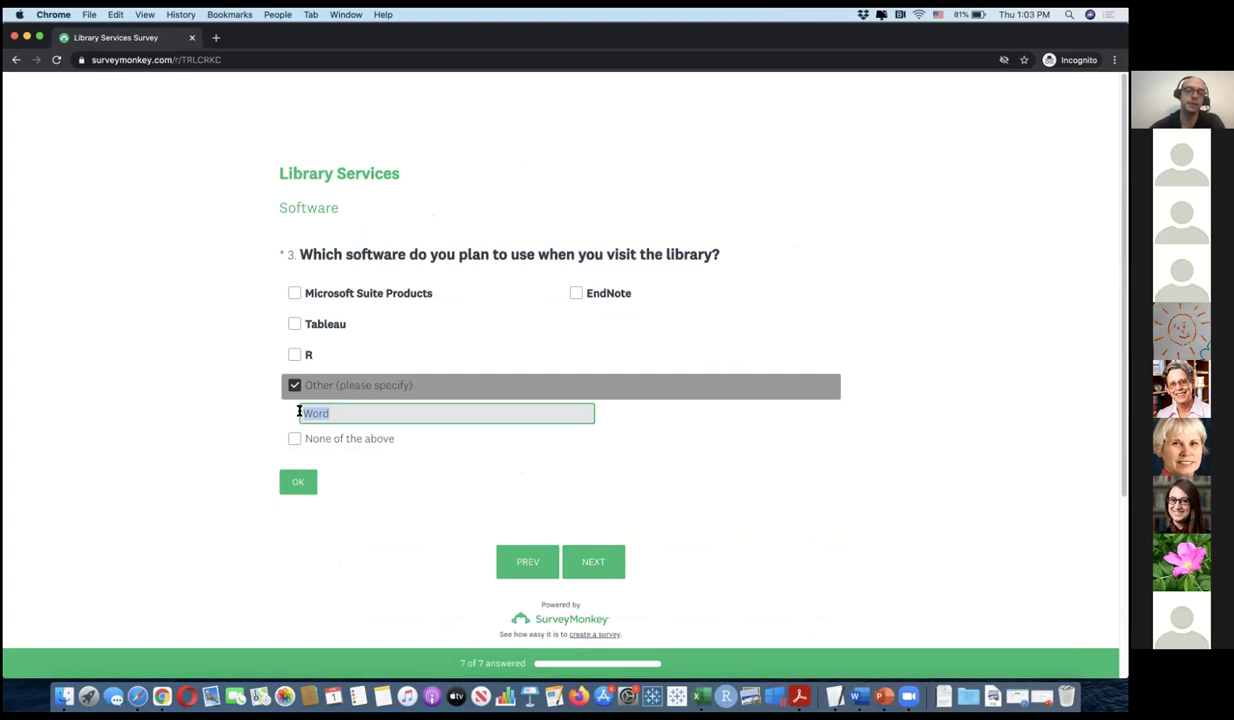
click(587, 561)
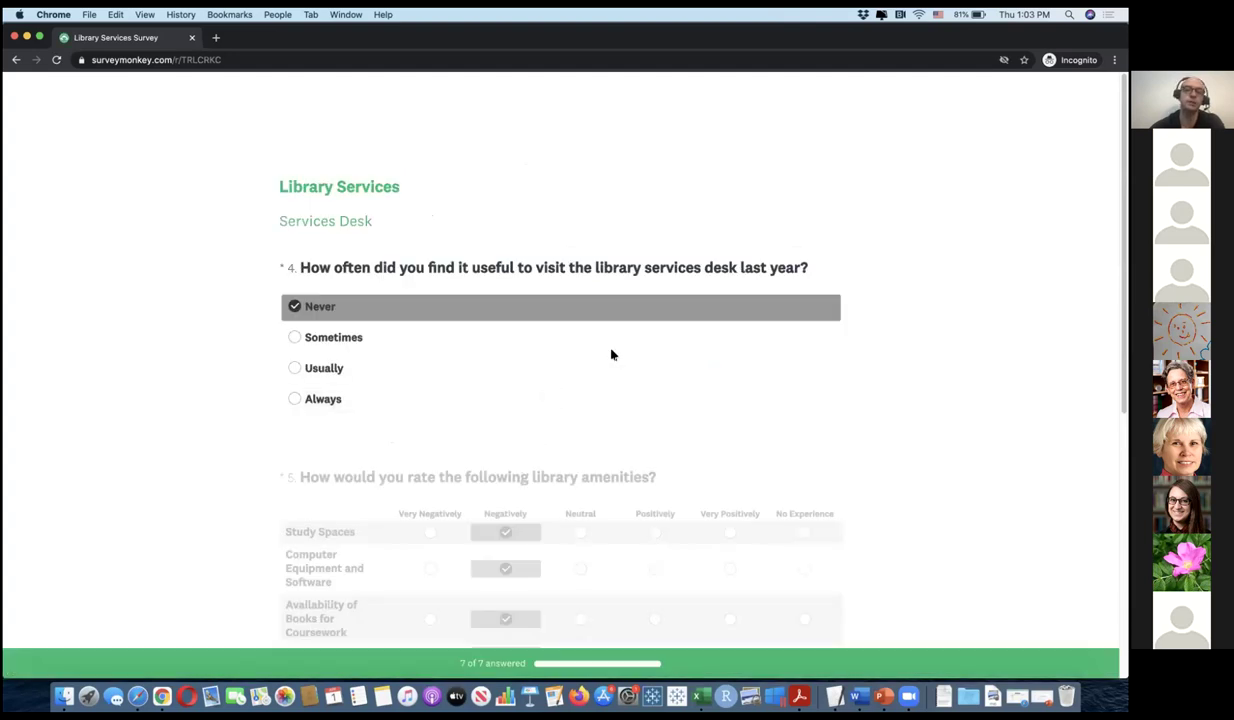
Step: Return to question 3, clear Other, select Microsoft Suite Products instead, and advance to the software purposes question
scroll(560, 400, down, 3)
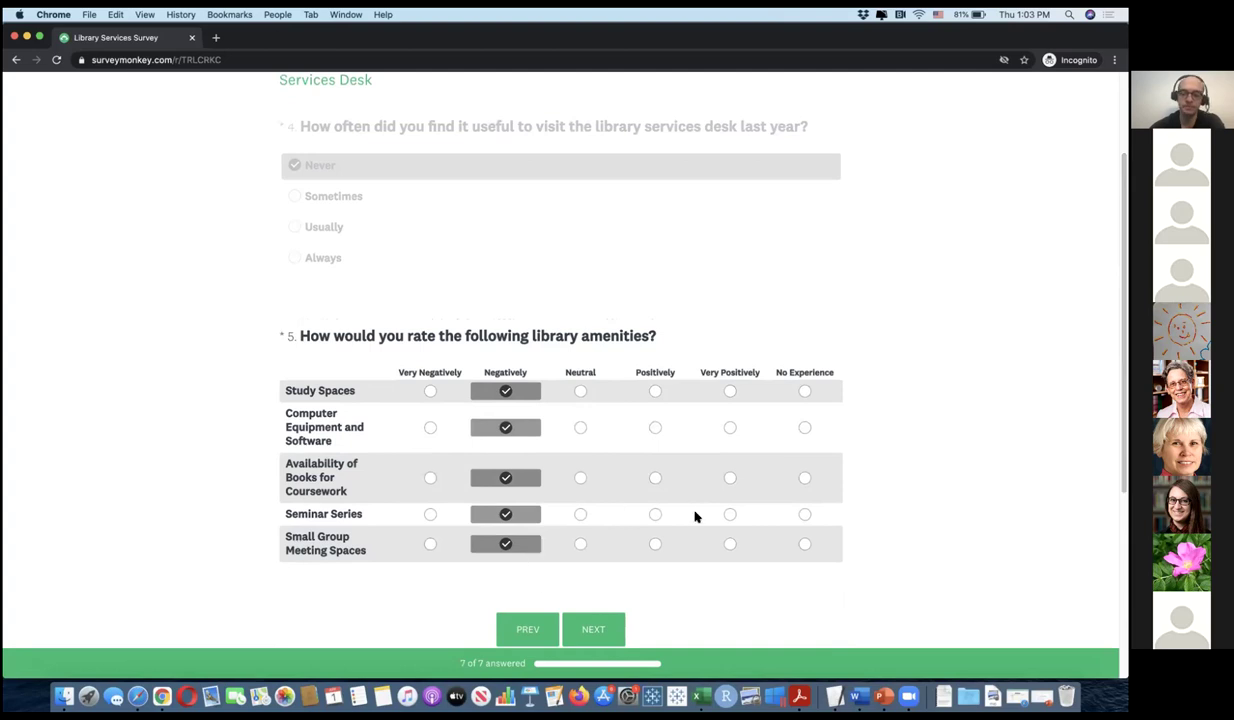
click(525, 629)
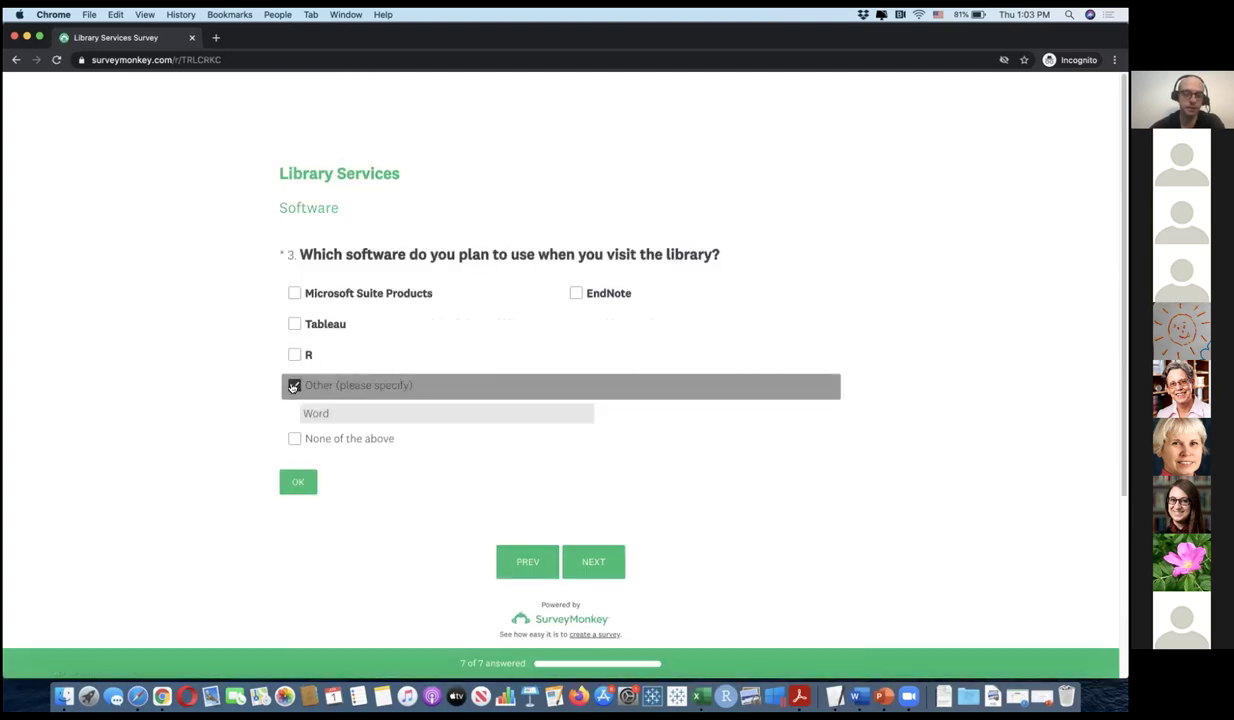
click(293, 386)
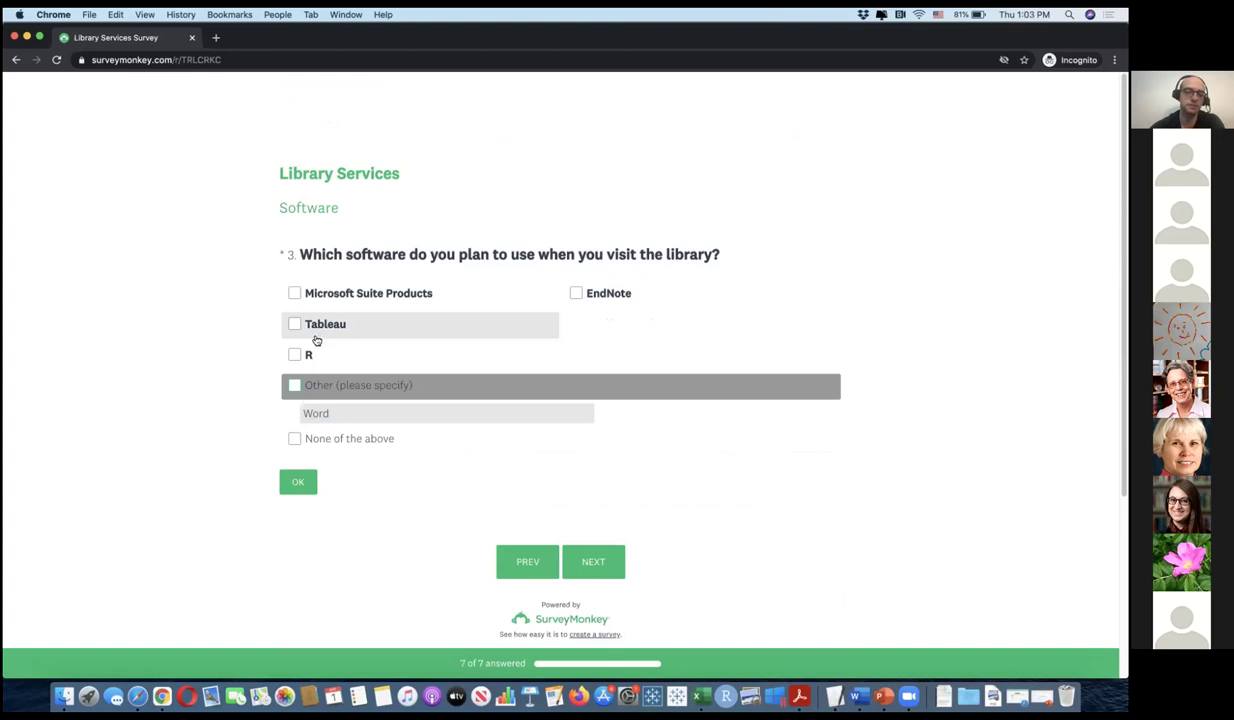
click(294, 292)
click(598, 558)
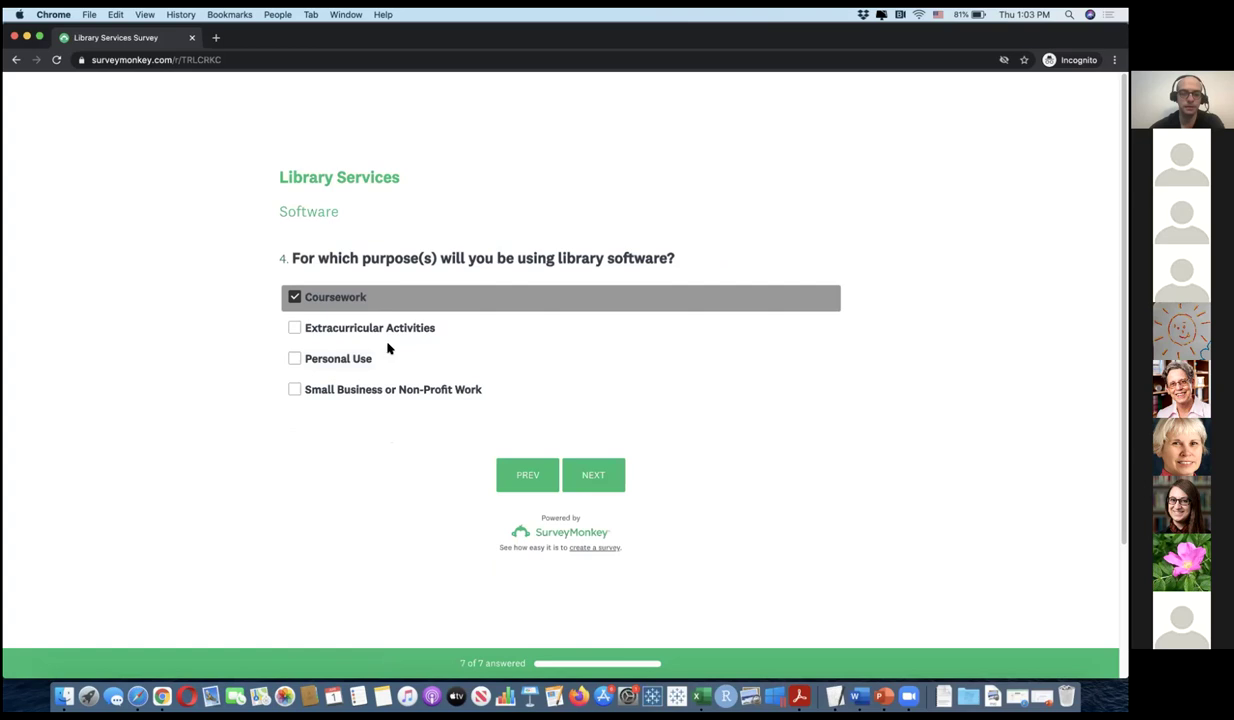
Step: Continue to Services Desk, answer Sometimes, and rate Study Spaces Very Negatively and Computer Equipment and Software No Experience
click(576, 478)
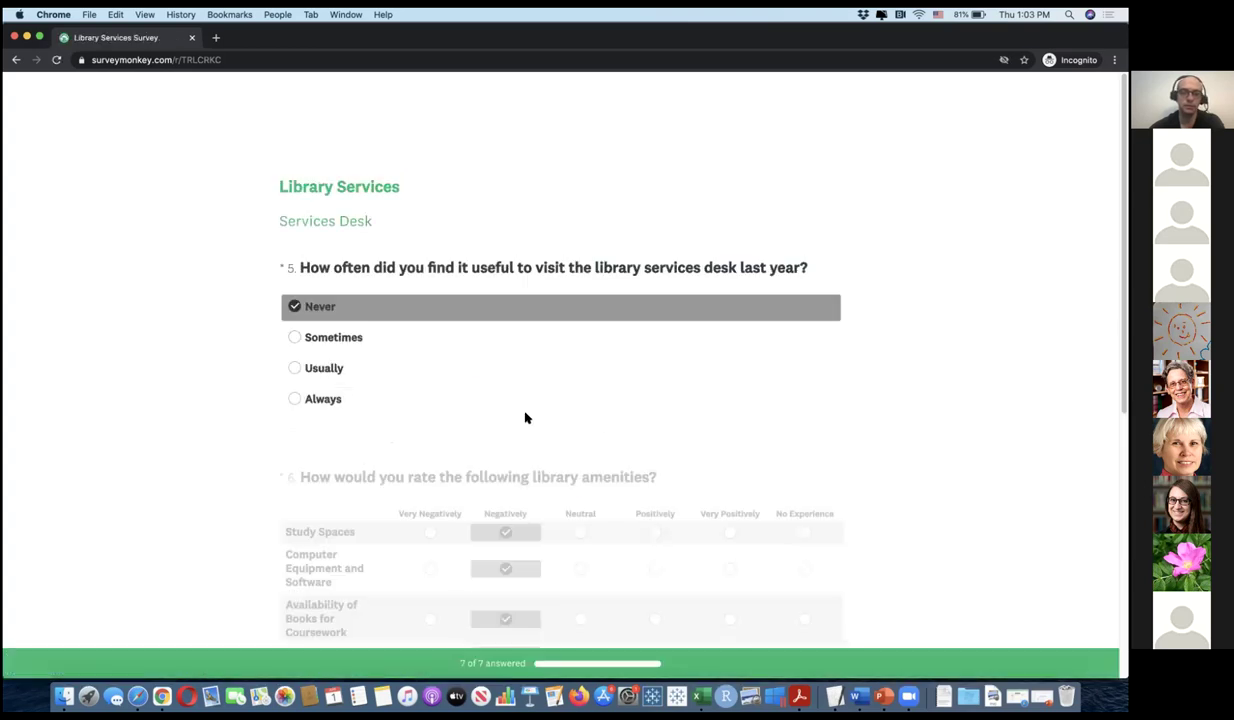
click(299, 336)
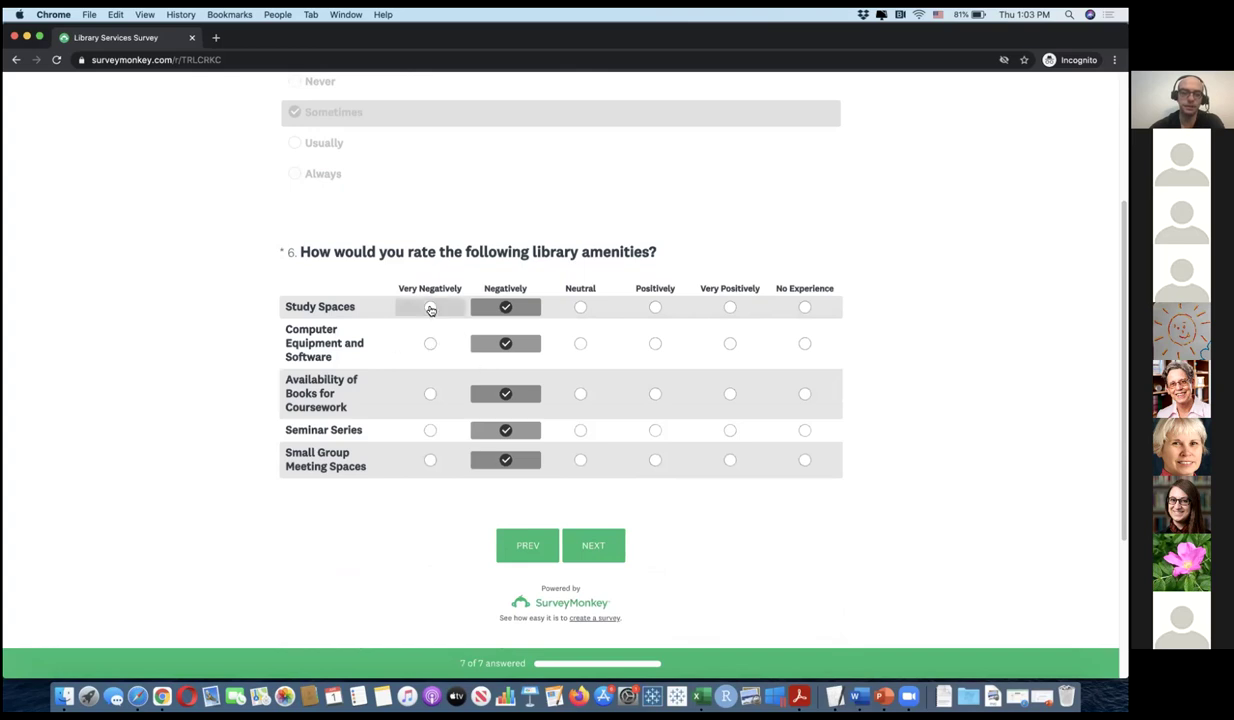
click(430, 308)
click(582, 346)
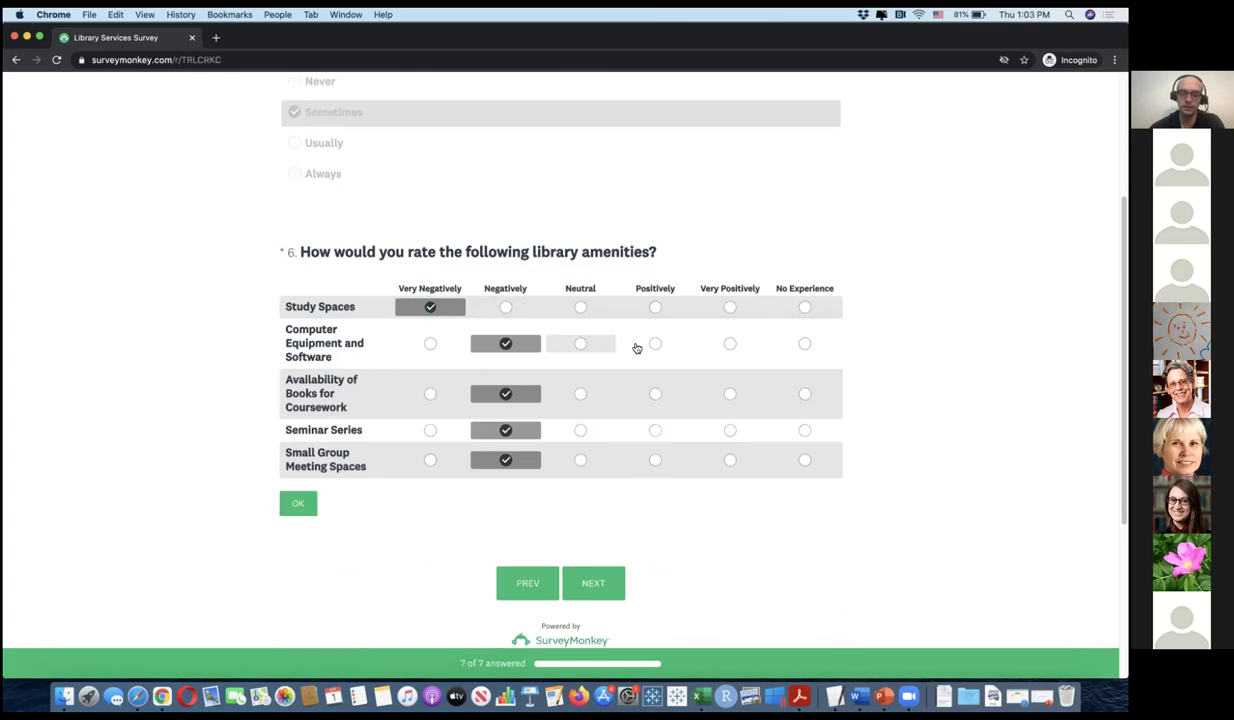
click(735, 346)
click(800, 345)
click(800, 345)
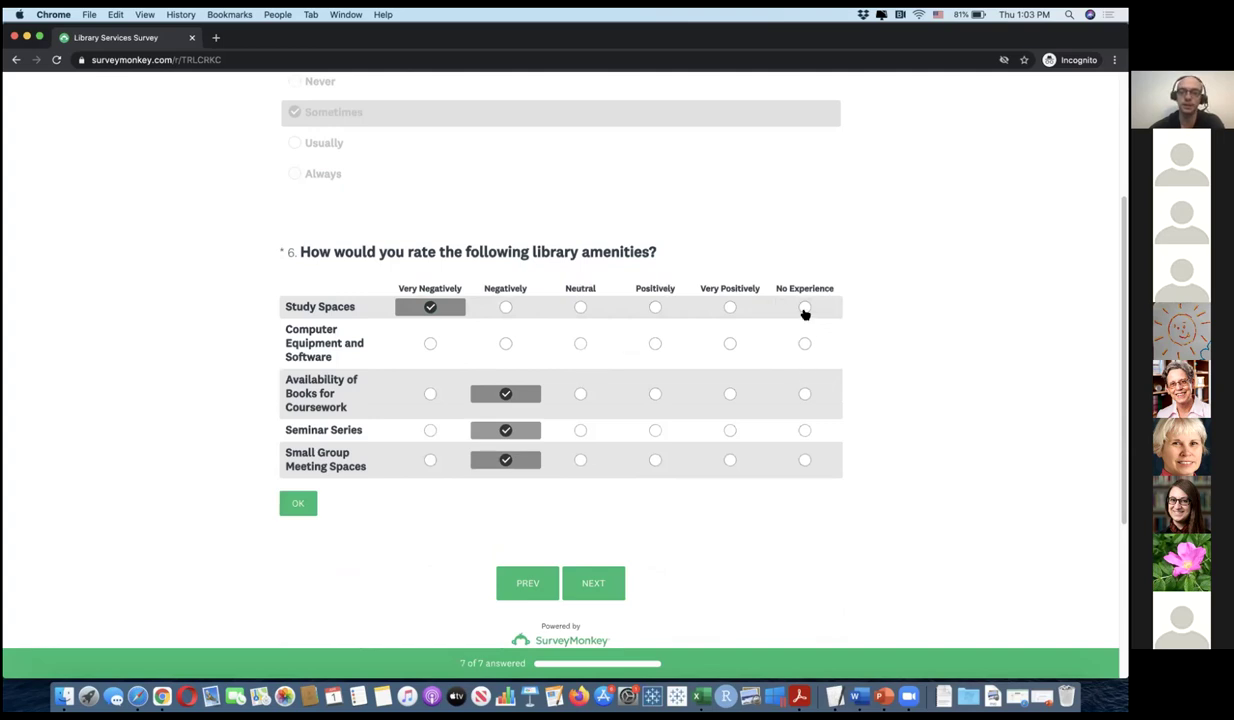
click(804, 343)
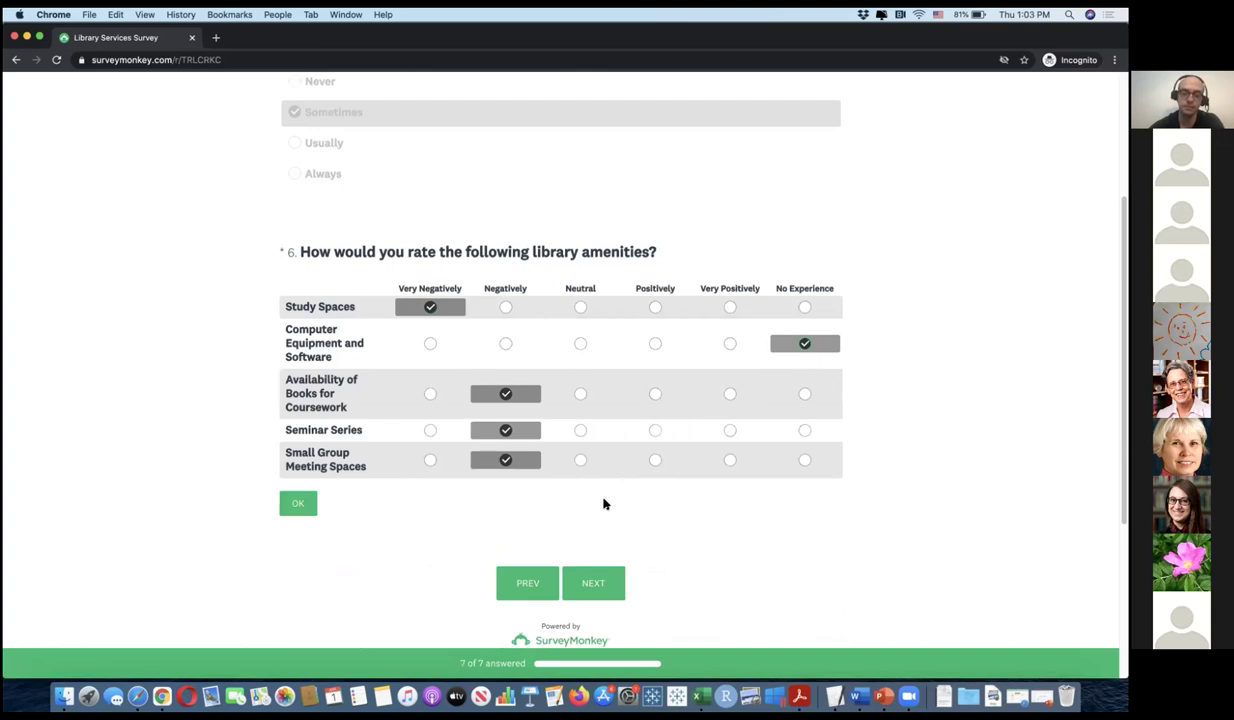
Step: Complete the remaining Demographics page, submit the survey, and close its browser window
click(590, 583)
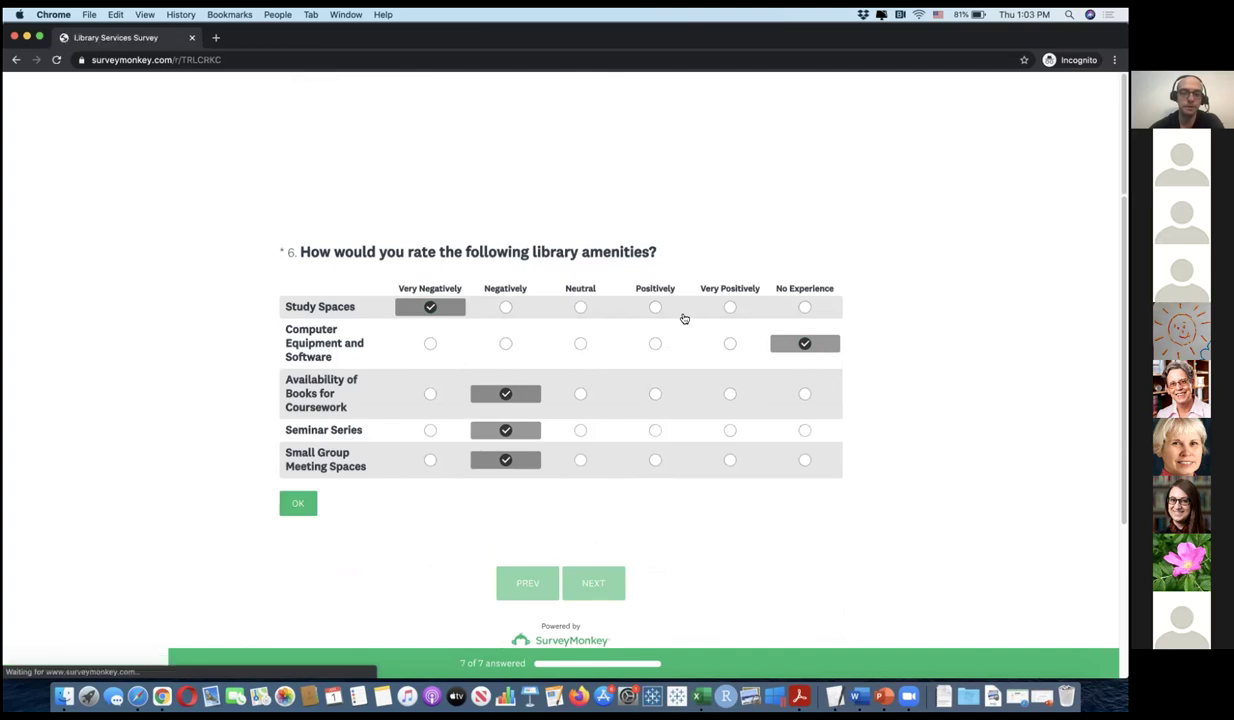
click(580, 484)
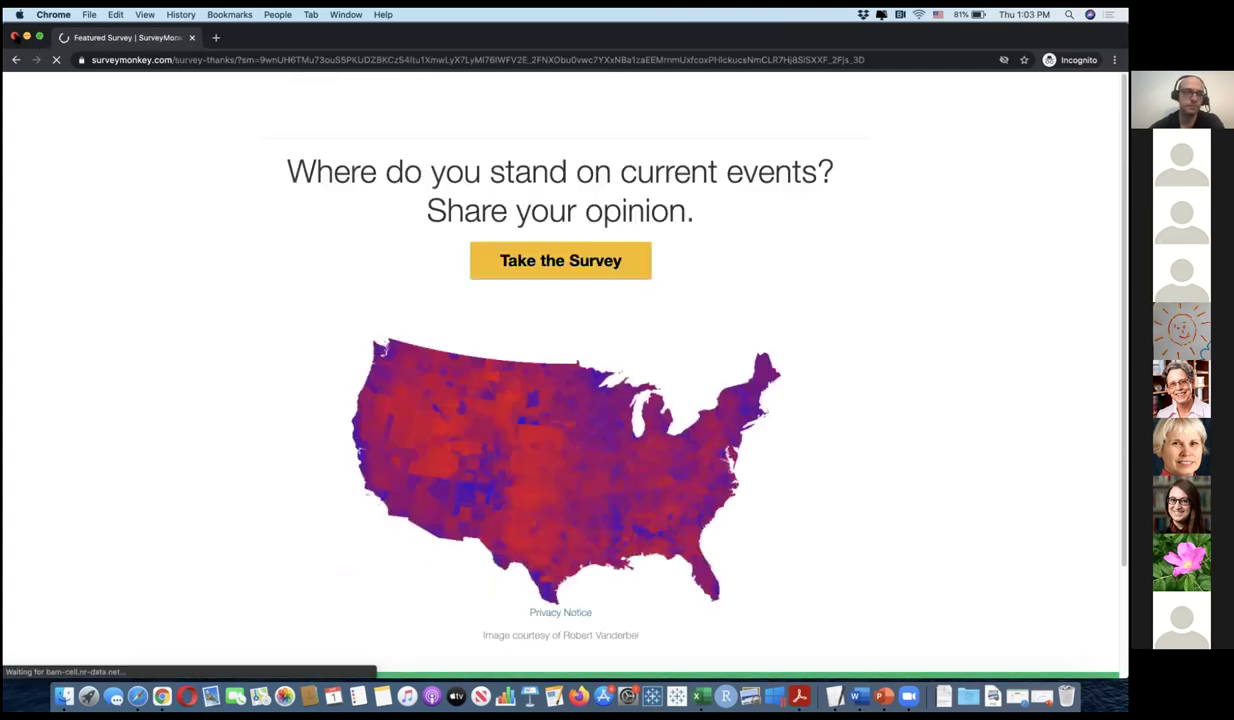
click(14, 37)
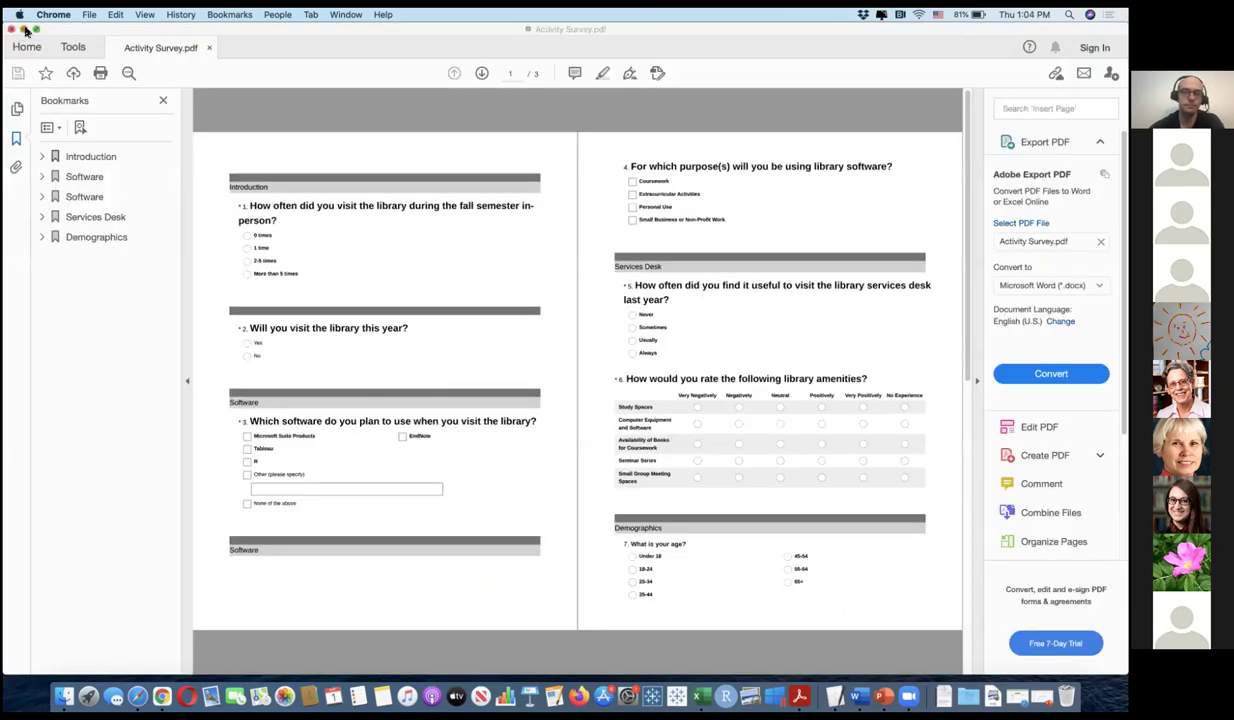
Step: Minimize the Activity Survey PDF, restore the Principles of Web Survey Design presentation in PowerPoint, and reposition its window
key(super+m)
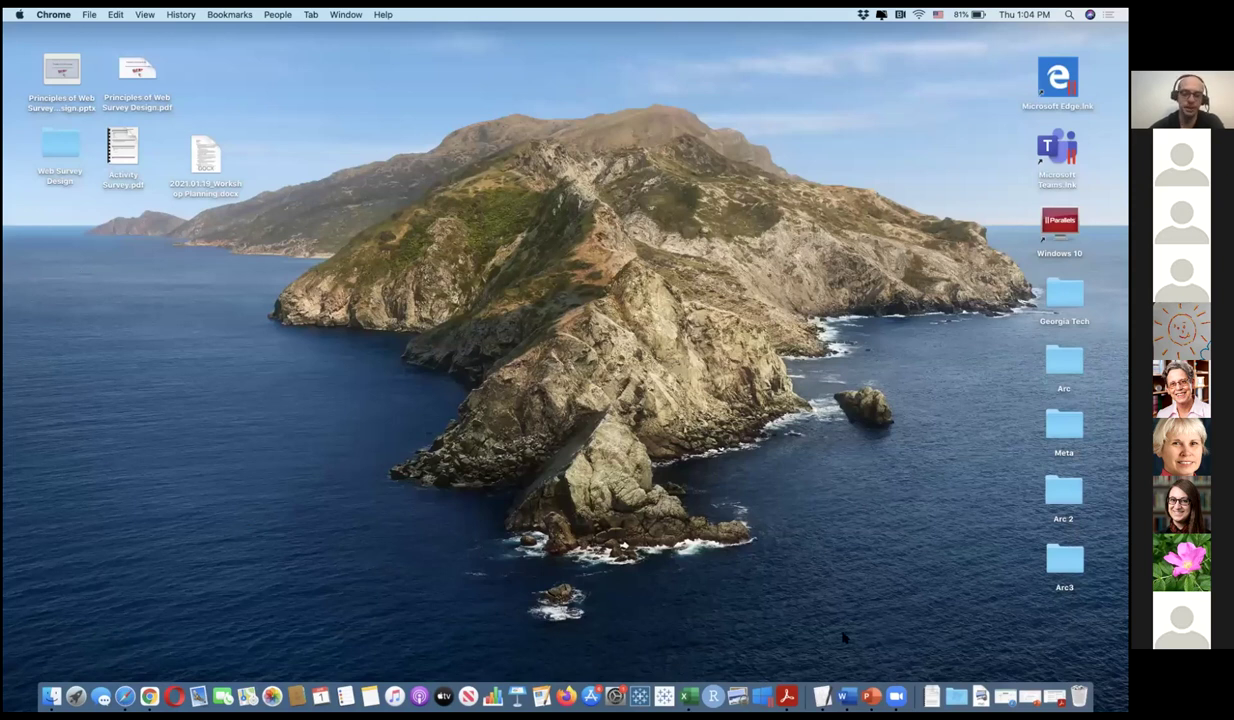
click(1028, 697)
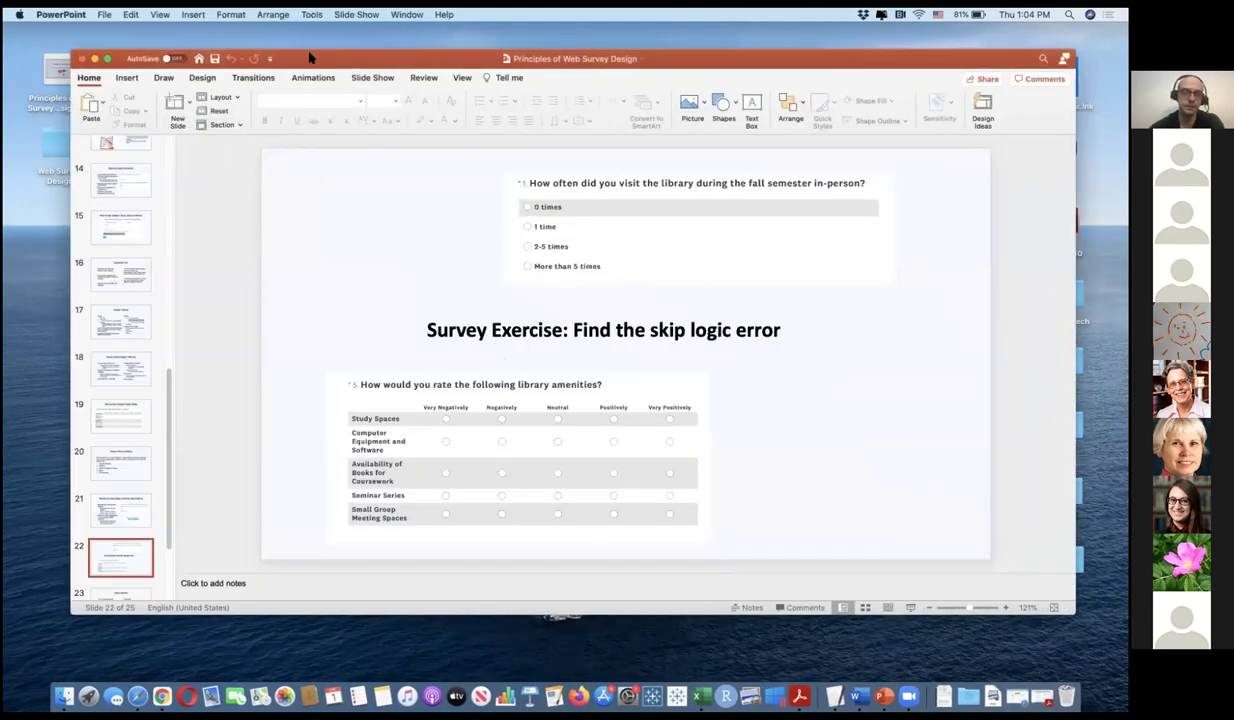
drag(346, 57, 399, 56)
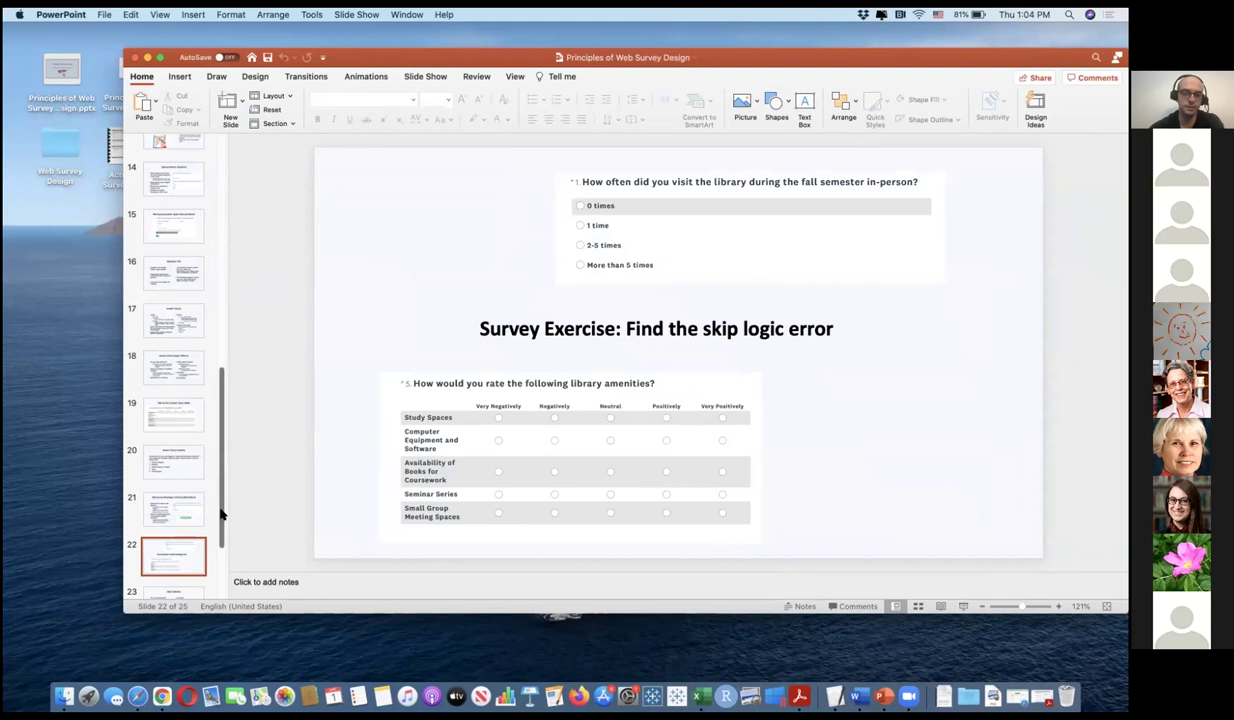